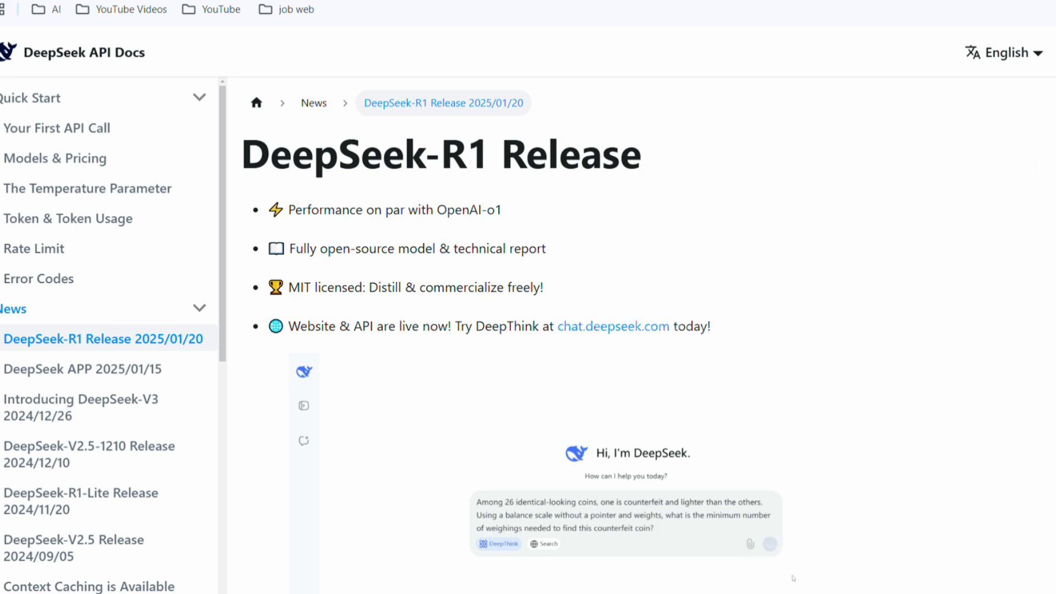
# Scroll through the DeepSeek-R1 release notes down to the API Access & Pricing section.
pyautogui.scroll(-3, 1051, 129)
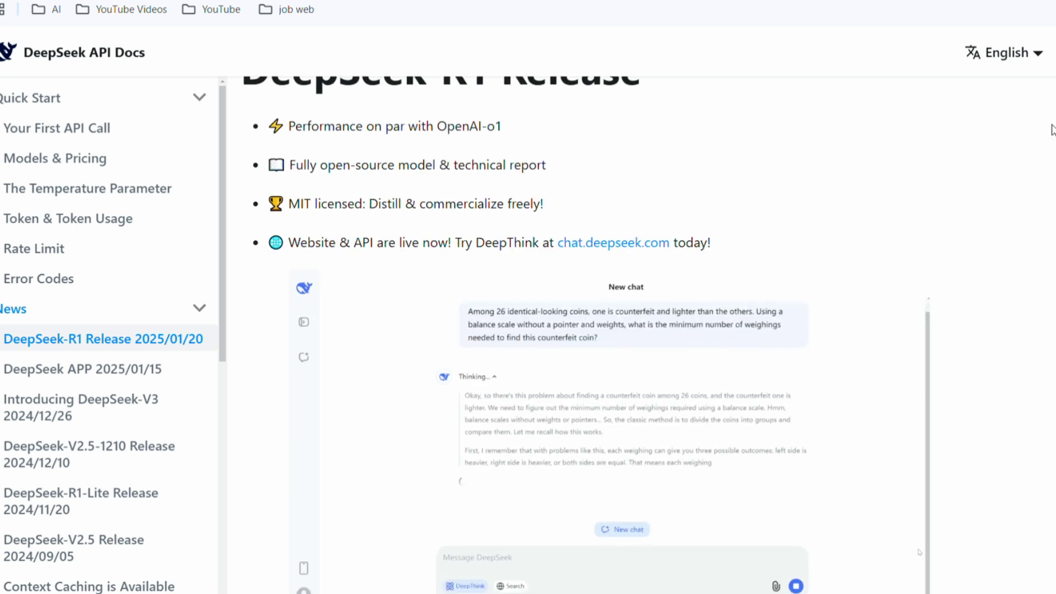
pyautogui.scroll(-2, 1051, 129)
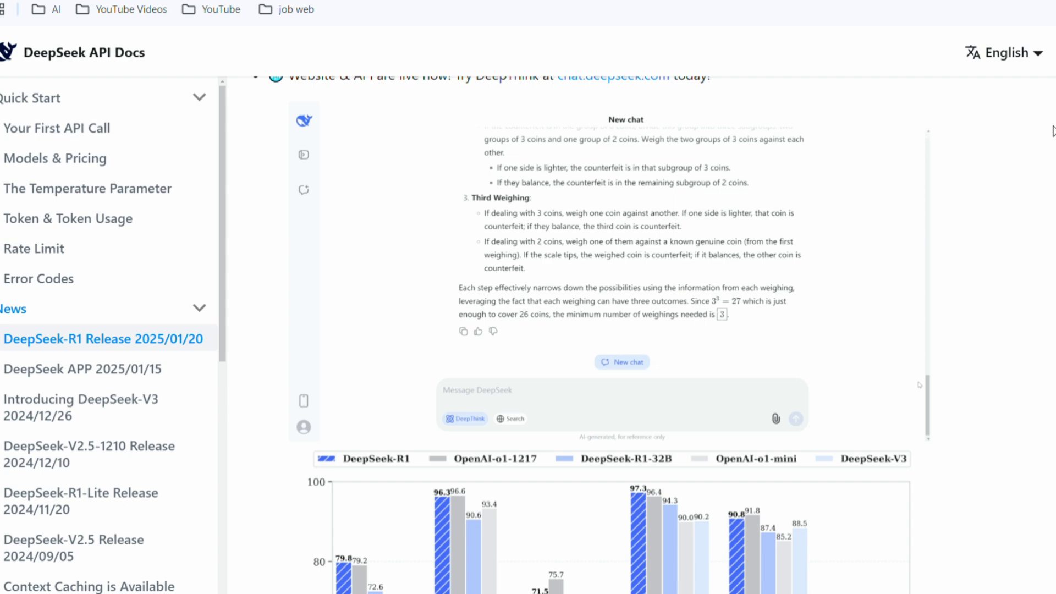
pyautogui.scroll(-14, 1052, 129)
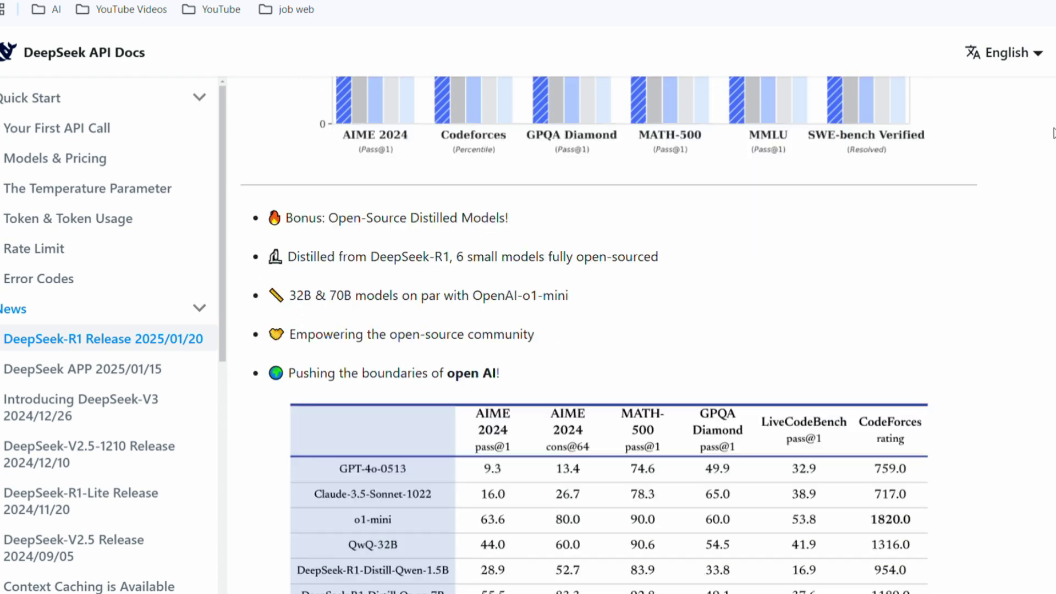
pyautogui.scroll(-8, 1053, 134)
pyautogui.scroll(-12, 1053, 133)
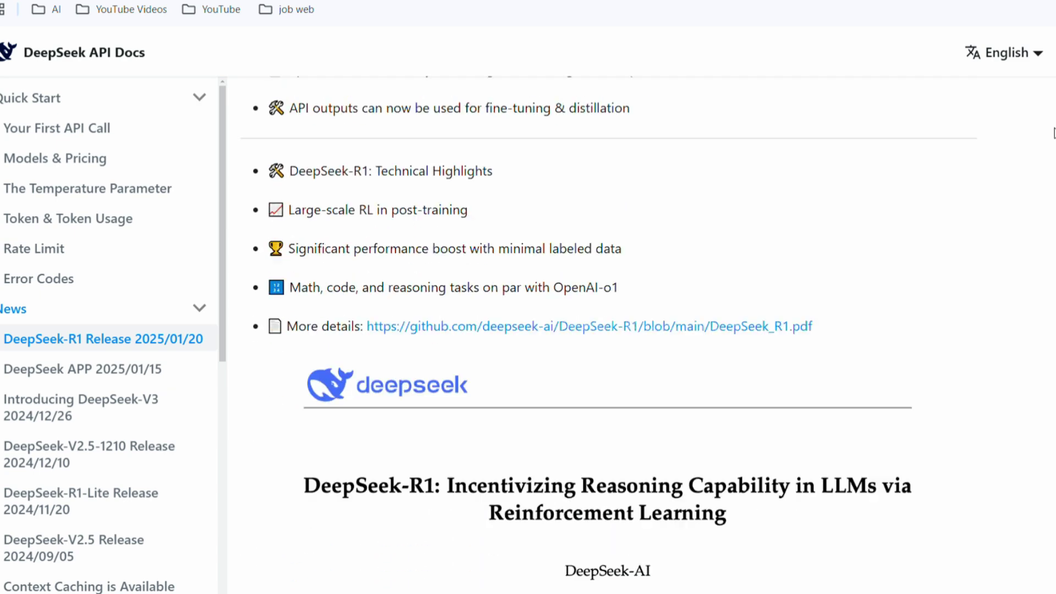
pyautogui.scroll(-1, 1052, 134)
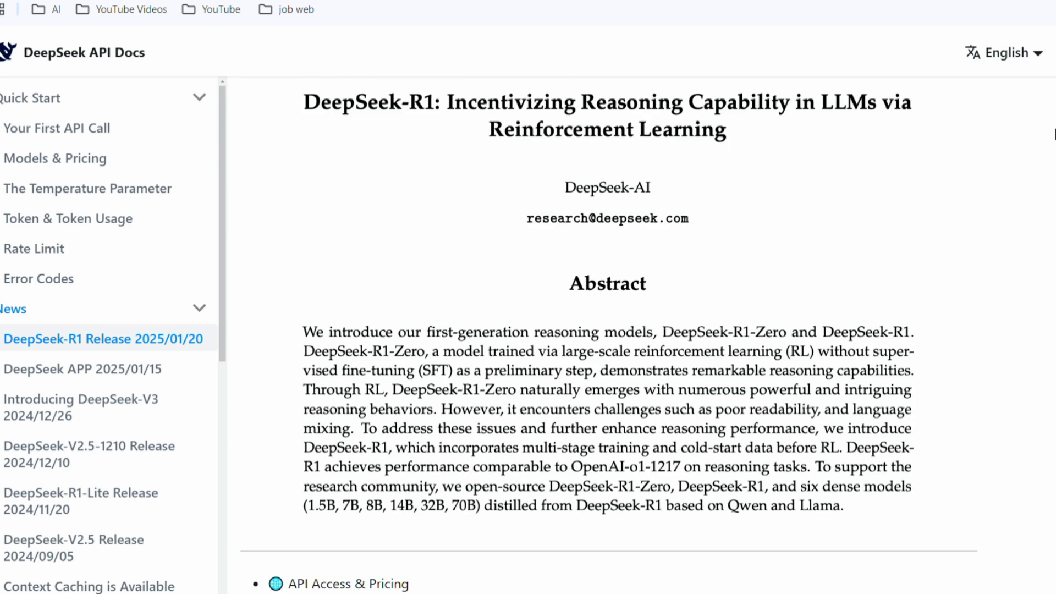
pyautogui.scroll(-8, 1053, 133)
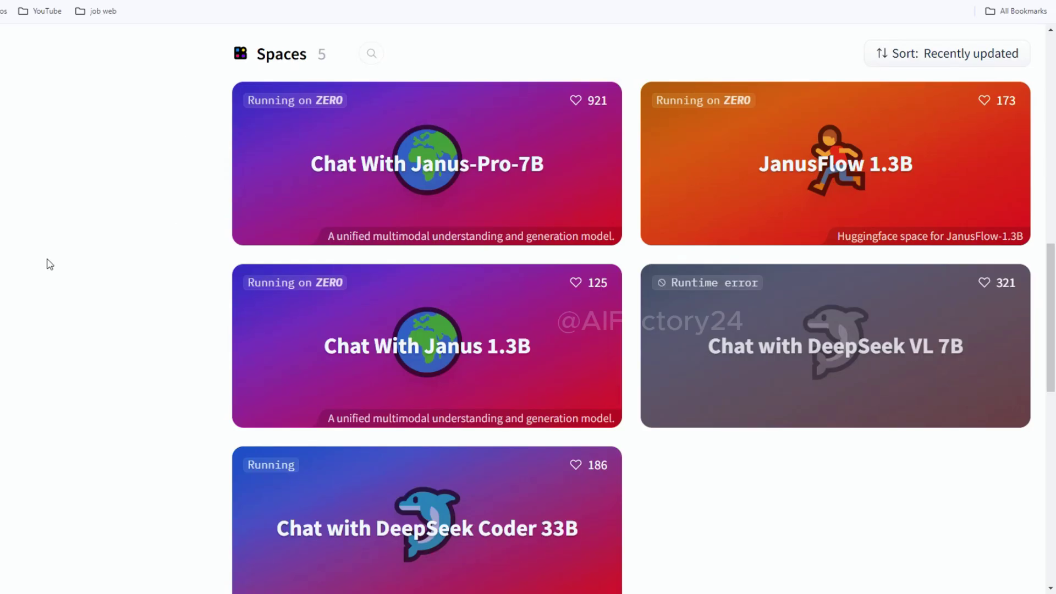
# In Chat With Janus-Pro-7B, ask for a description of the pasted dragon-dance photo and highlight the answer.
pyautogui.click(424, 180)
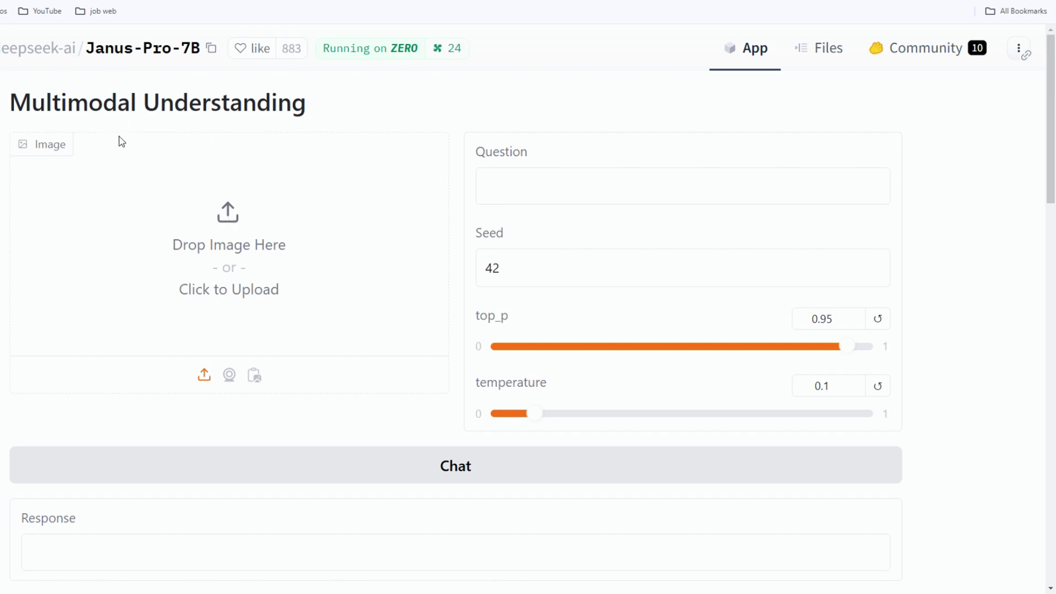
pyautogui.hotkey('ctrl', 'v')
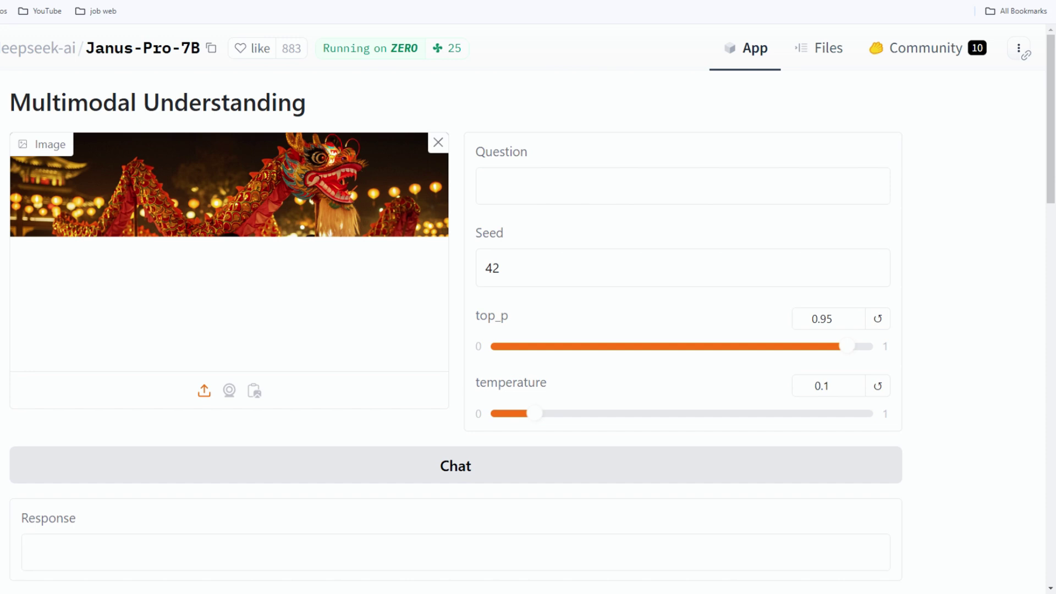
pyautogui.write('Can you describe the content of this picture?')
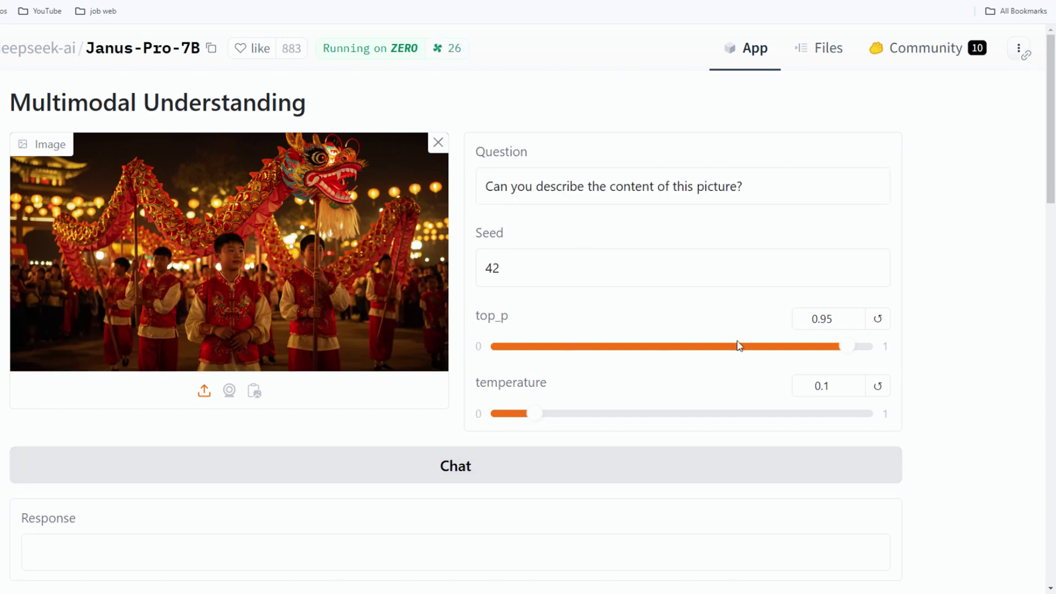
pyautogui.click(473, 477)
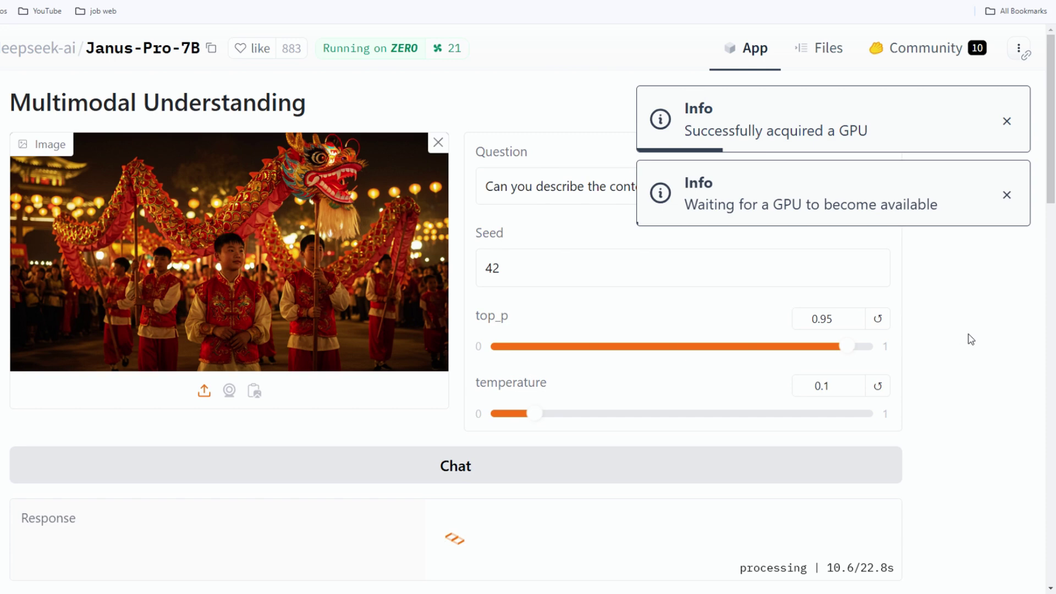
pyautogui.scroll(-4, 970, 340)
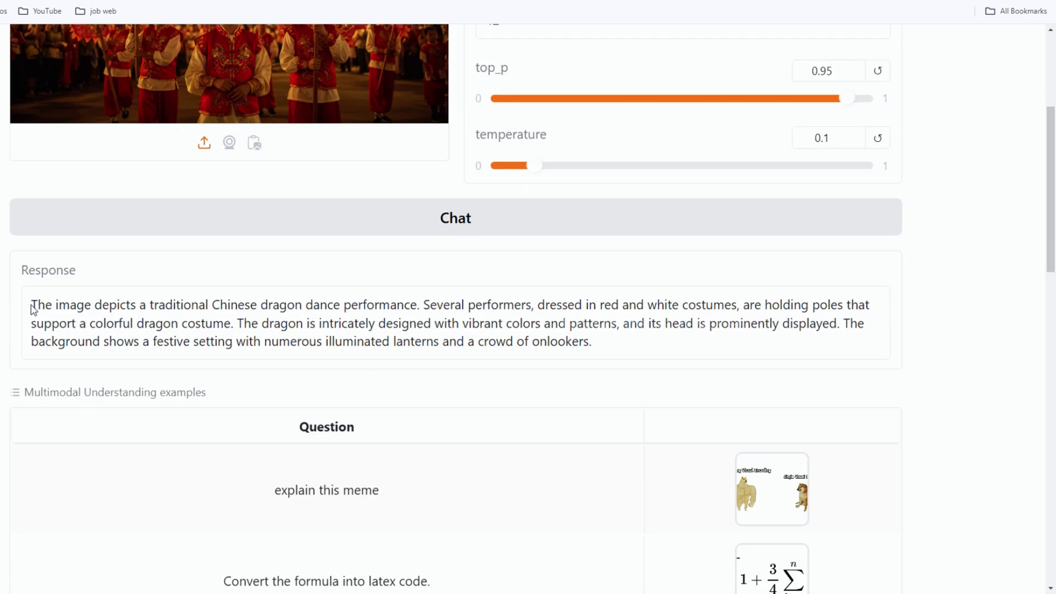
pyautogui.moveTo(31, 306); pyautogui.dragTo(605, 342)
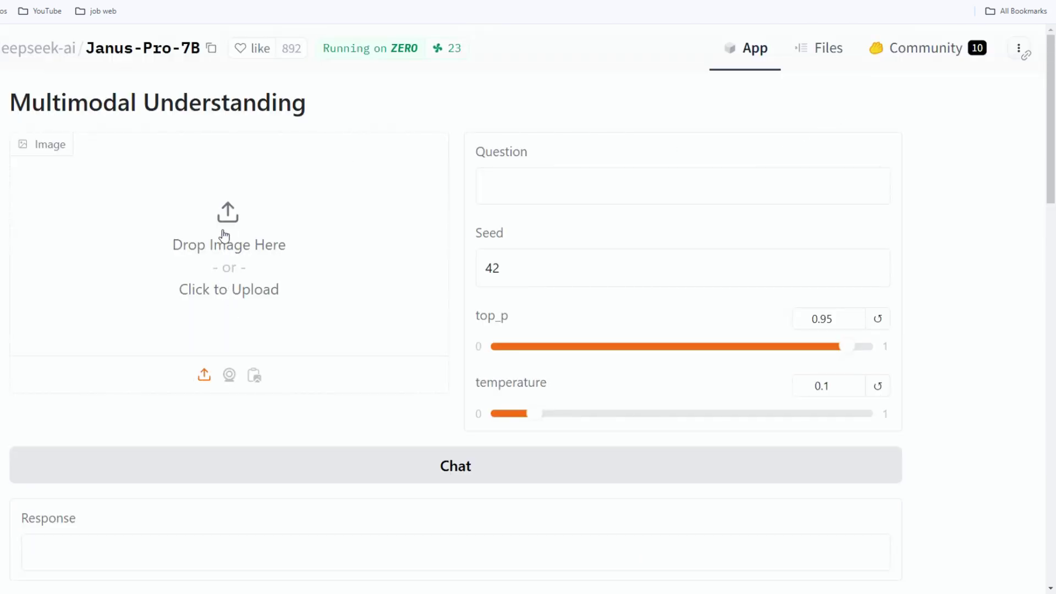
# Upload the French text image and ask the model to translate it into English.
pyautogui.click(227, 220)
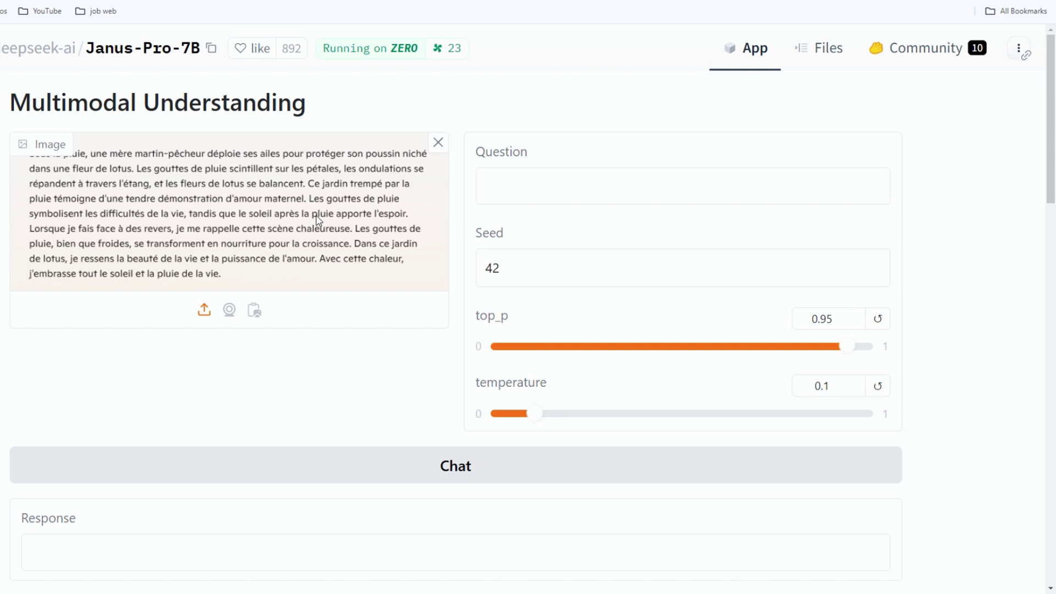
pyautogui.click(502, 192)
pyautogui.write('Please translate it into English.')
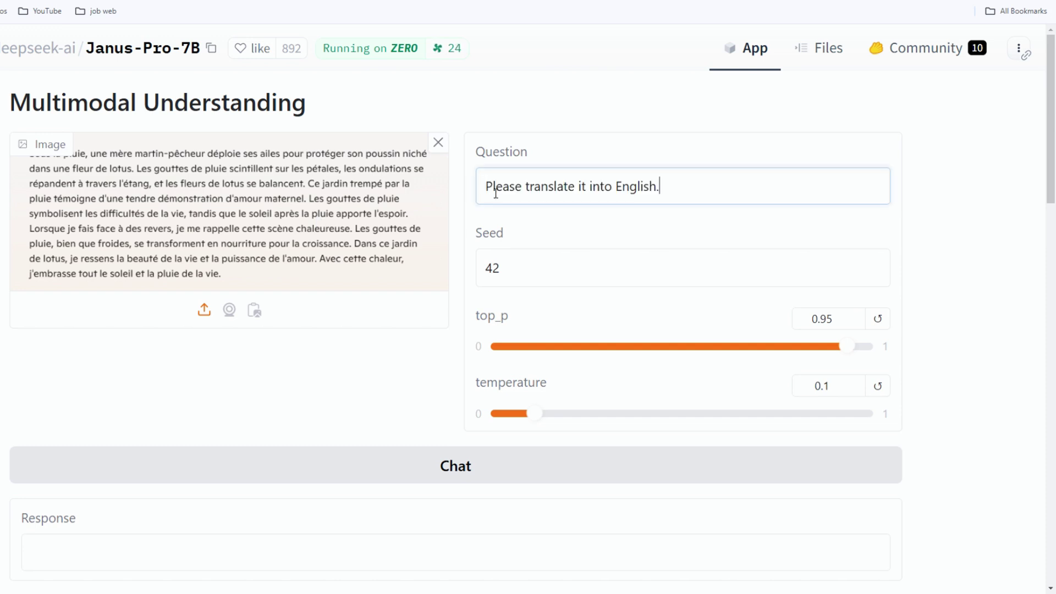
pyautogui.moveTo(679, 191); pyautogui.dragTo(495, 193)
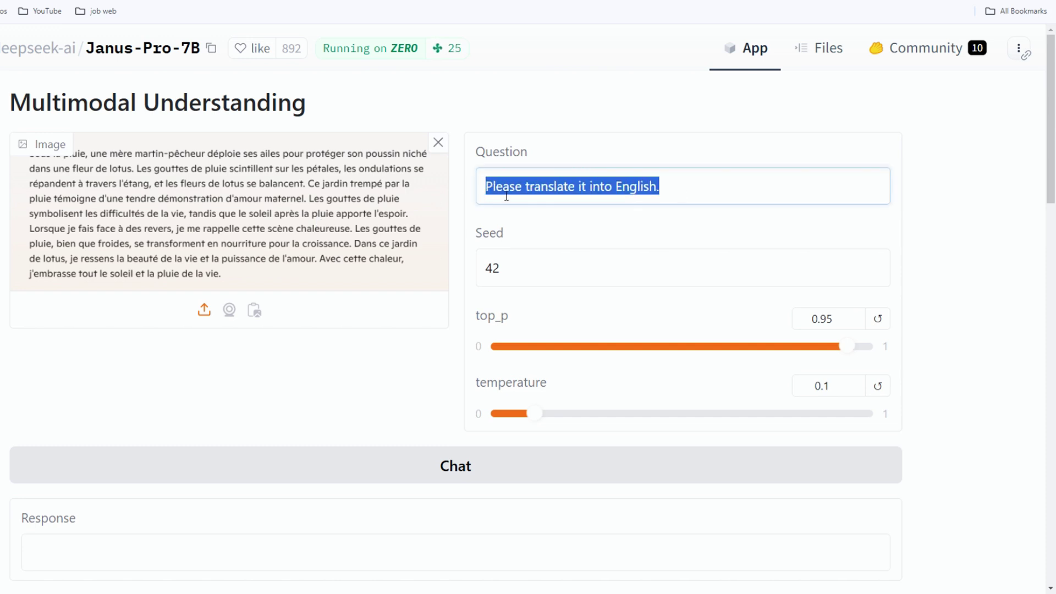
pyautogui.click(455, 474)
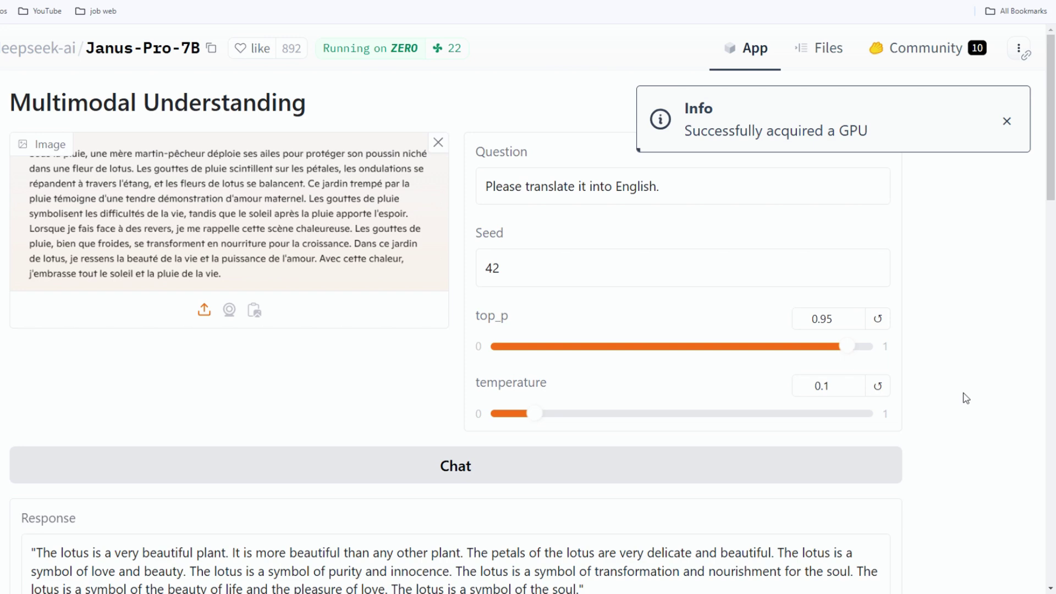
# Highlight the English translation, then reload the Space to clear all inputs.
pyautogui.scroll(-2, 819, 424)
pyautogui.moveTo(584, 466); pyautogui.dragTo(24, 440)
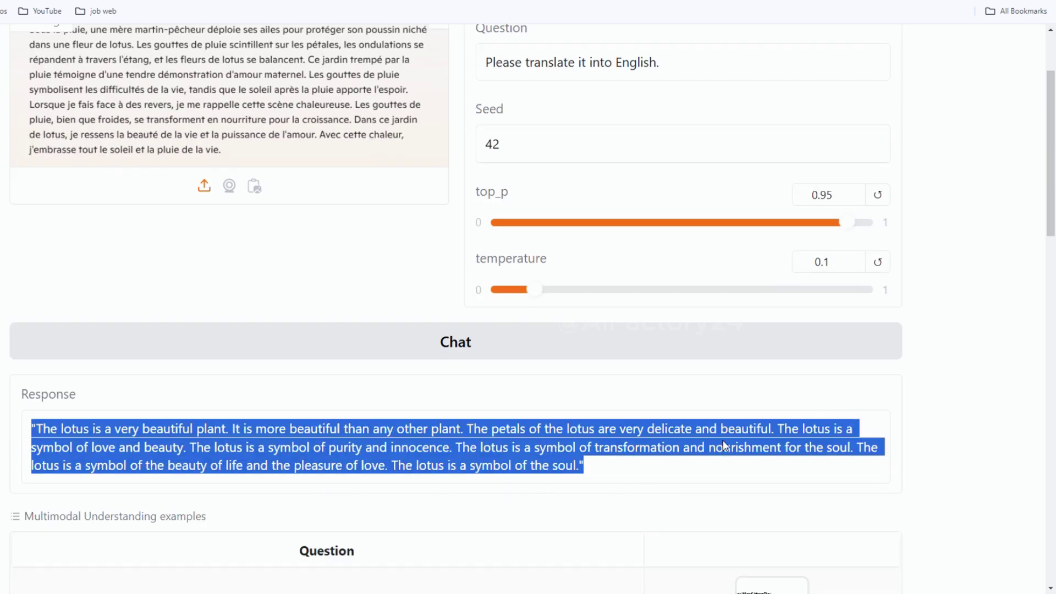
pyautogui.press('F5')
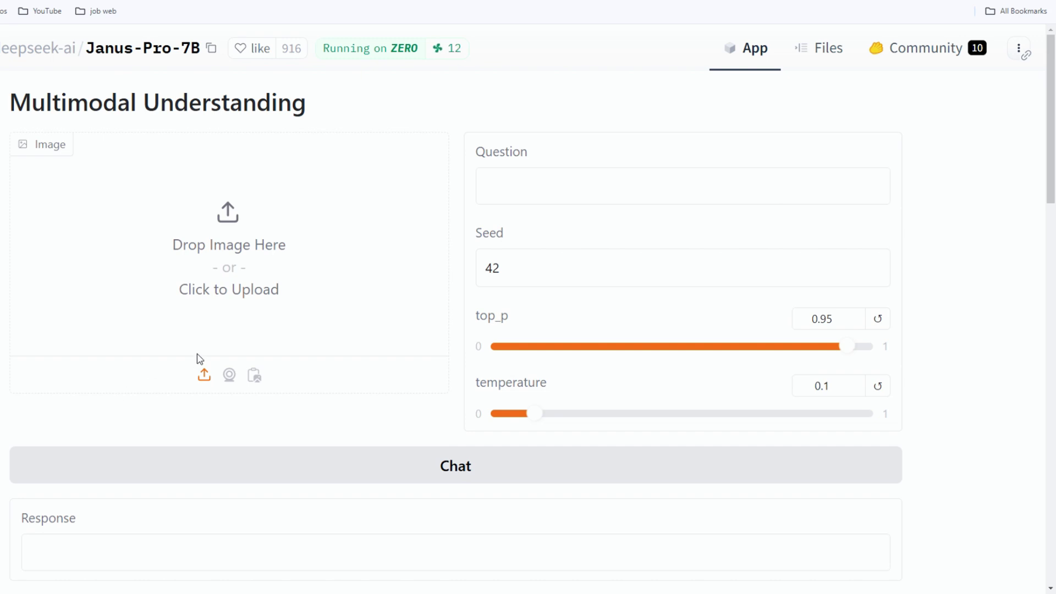
# Drop the underwater reef picture into Image and ask how many animal types appear.
pyautogui.moveTo(199, 359); pyautogui.dragTo(337, 272)
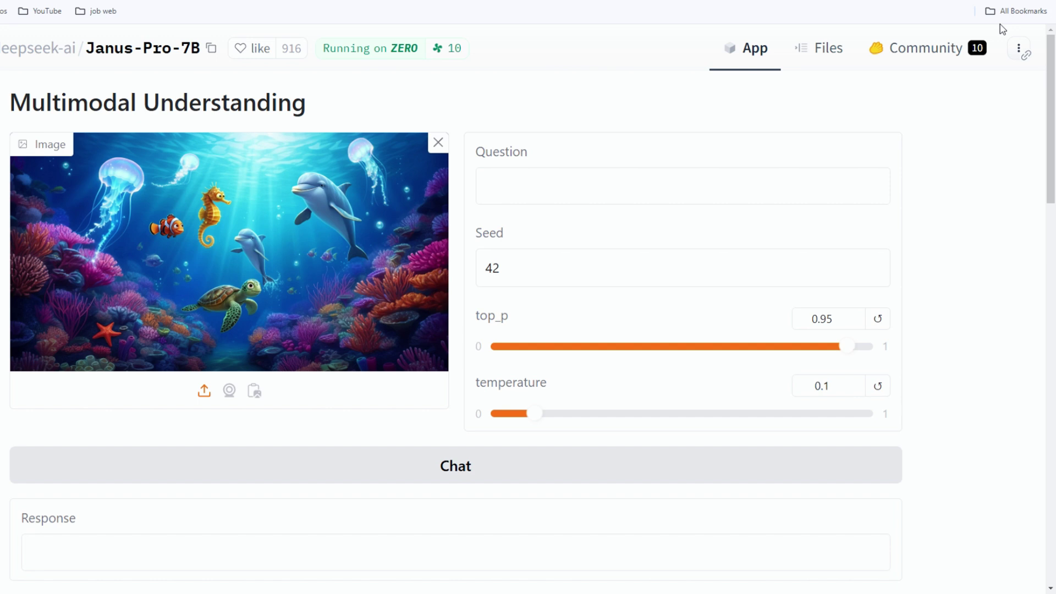
pyautogui.click(501, 187)
pyautogui.write('Please let me know how many types of animals are in this picture and tell me their names.')
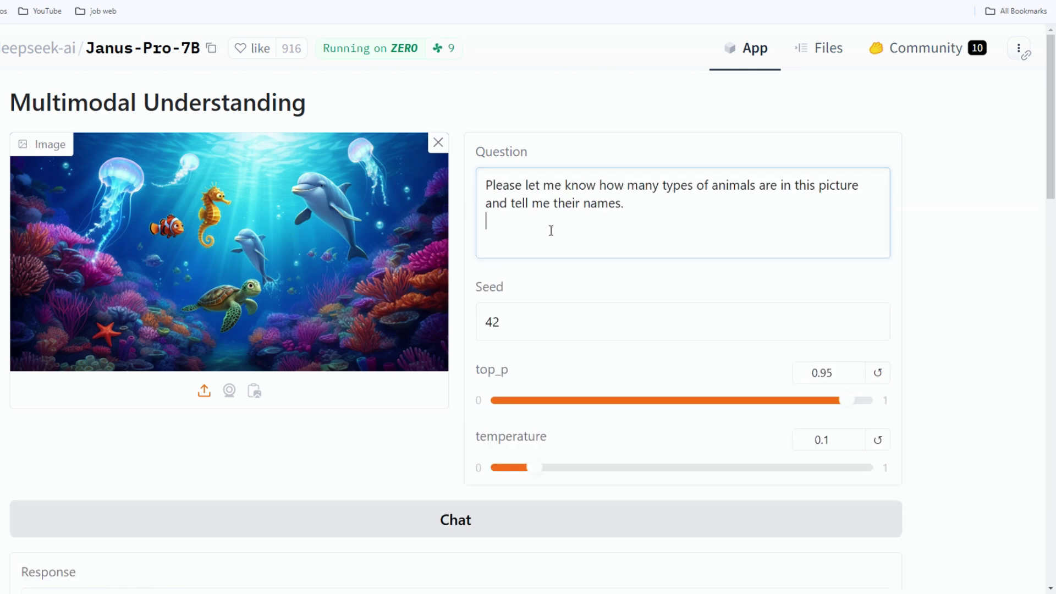
pyautogui.moveTo(735, 214); pyautogui.dragTo(484, 186)
pyautogui.click(469, 520)
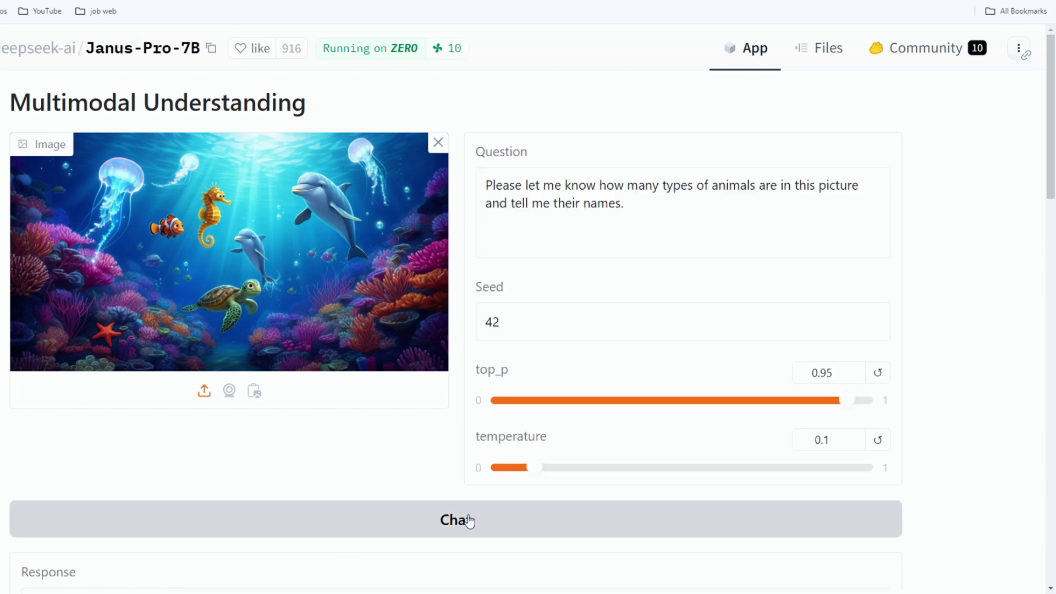
# Highlight the six listed animals, from Jellyfish through Seahorse and Dolphin to Starfish.
pyautogui.scroll(-3, 421, 408)
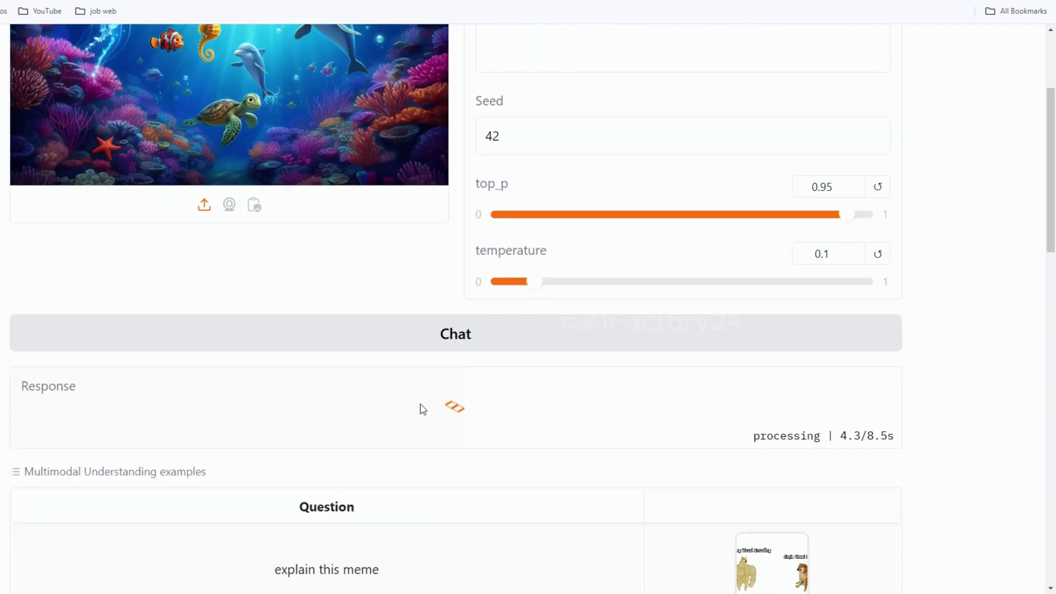
pyautogui.moveTo(56, 457); pyautogui.dragTo(527, 458)
pyautogui.moveTo(56, 476); pyautogui.dragTo(138, 493)
pyautogui.moveTo(62, 511); pyautogui.dragTo(111, 512)
pyautogui.moveTo(56, 530); pyautogui.dragTo(108, 530)
pyautogui.moveTo(49, 548); pyautogui.dragTo(103, 549)
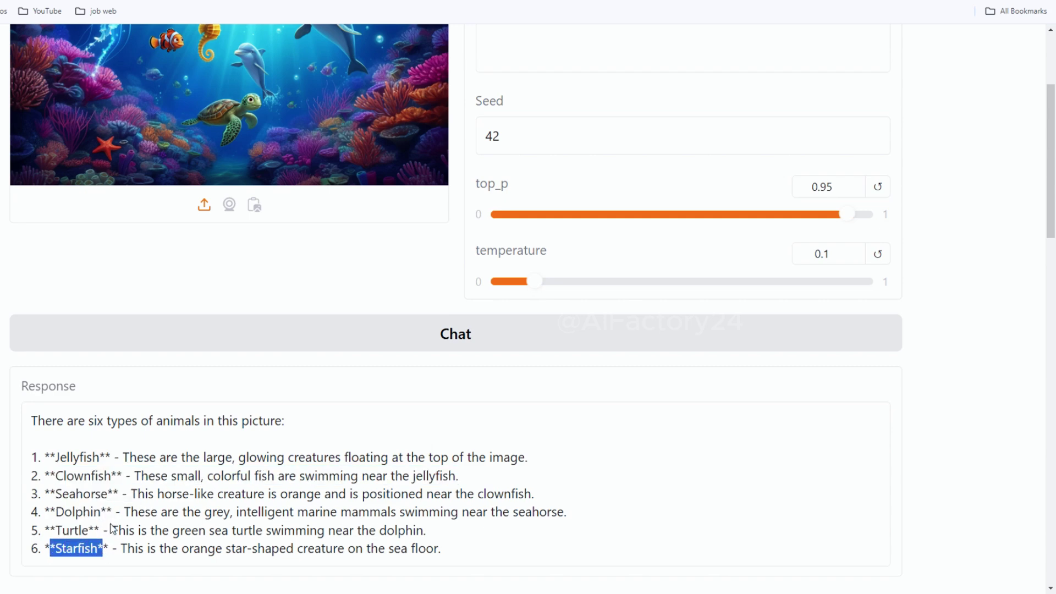
pyautogui.scroll(3, 163, 230)
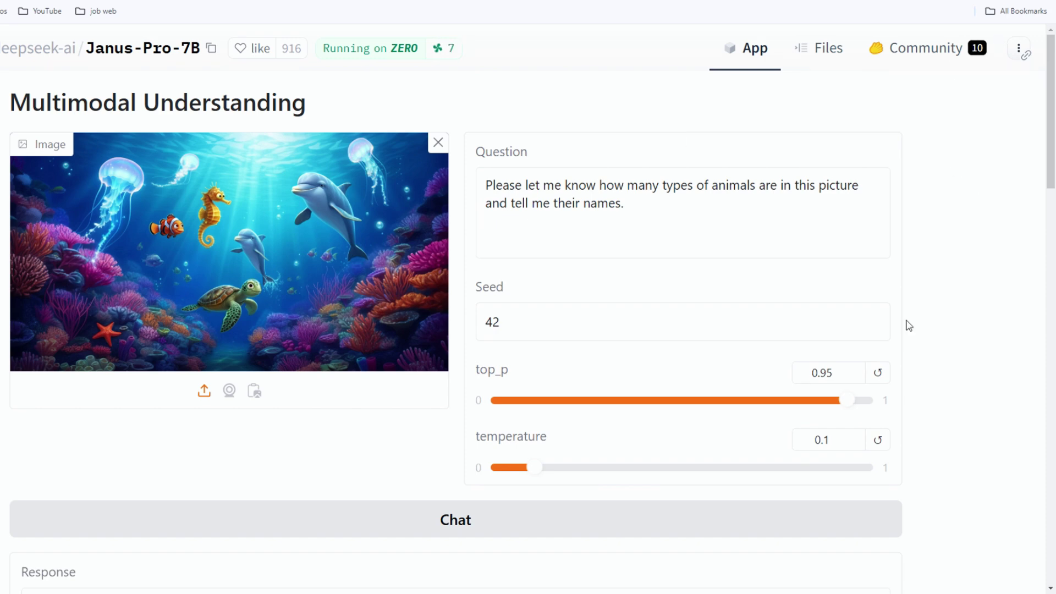
# Load the 'explain this meme' example and scroll through Janus-Pro's buff Doge vs. Cheems explanation.
pyautogui.scroll(-7, 906, 325)
pyautogui.scroll(-4, 906, 321)
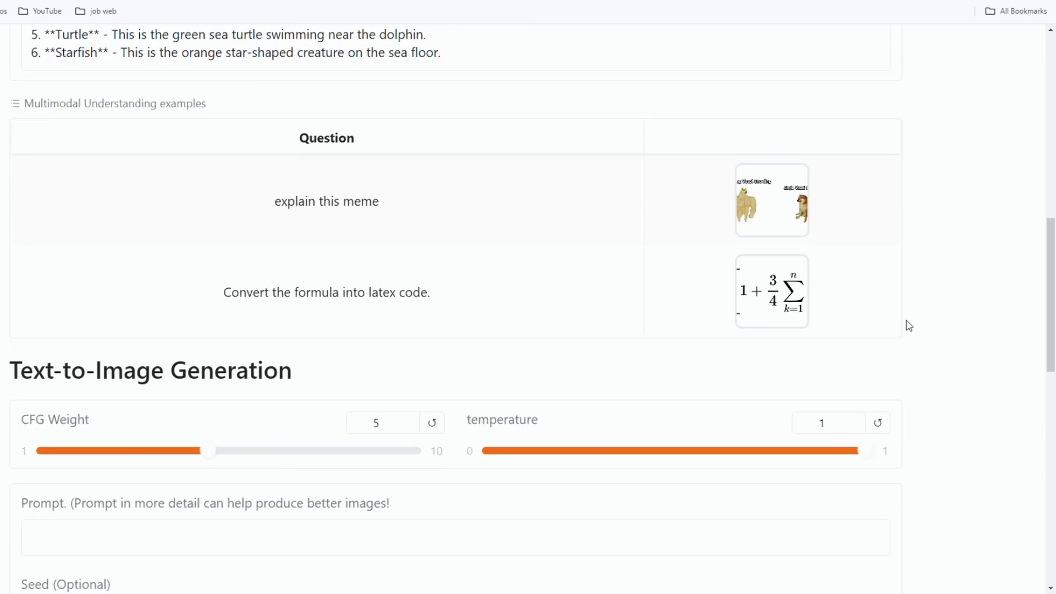
pyautogui.moveTo(206, 105); pyautogui.dragTo(25, 107)
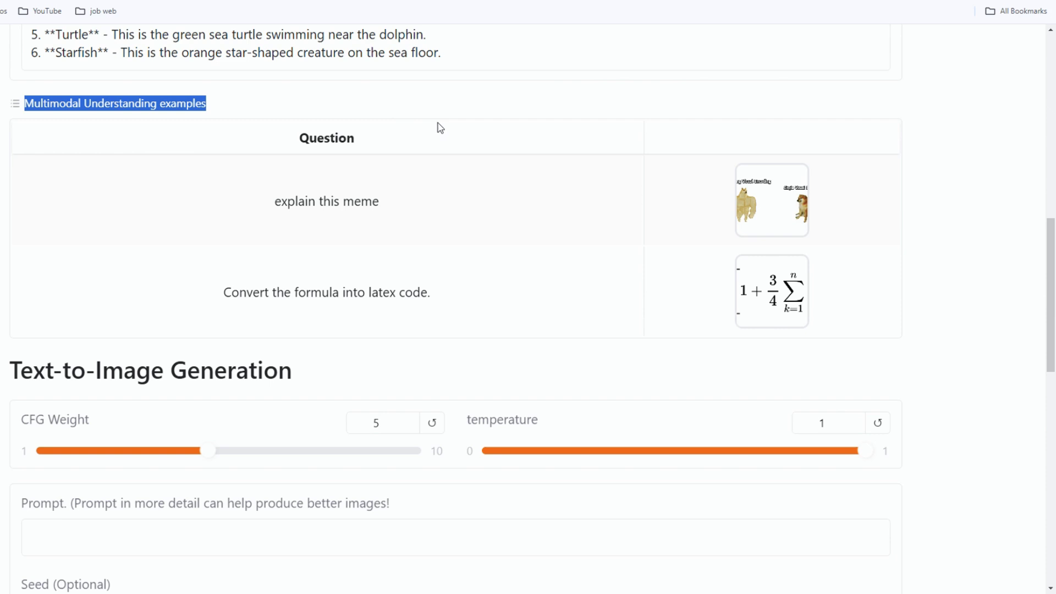
pyautogui.moveTo(434, 141); pyautogui.dragTo(269, 148)
pyautogui.click(415, 221)
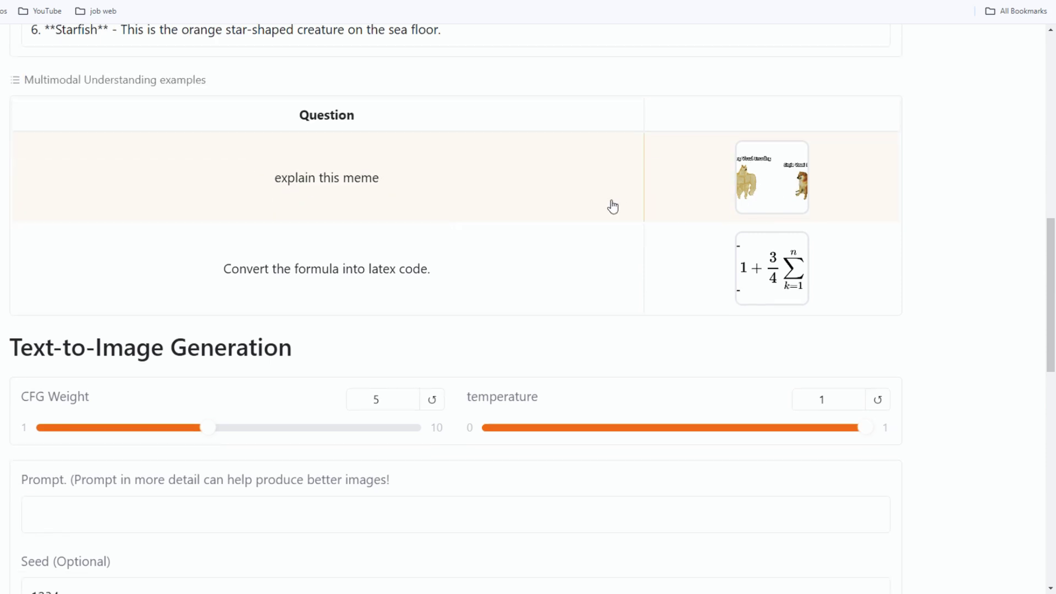
pyautogui.scroll(-4, 922, 294)
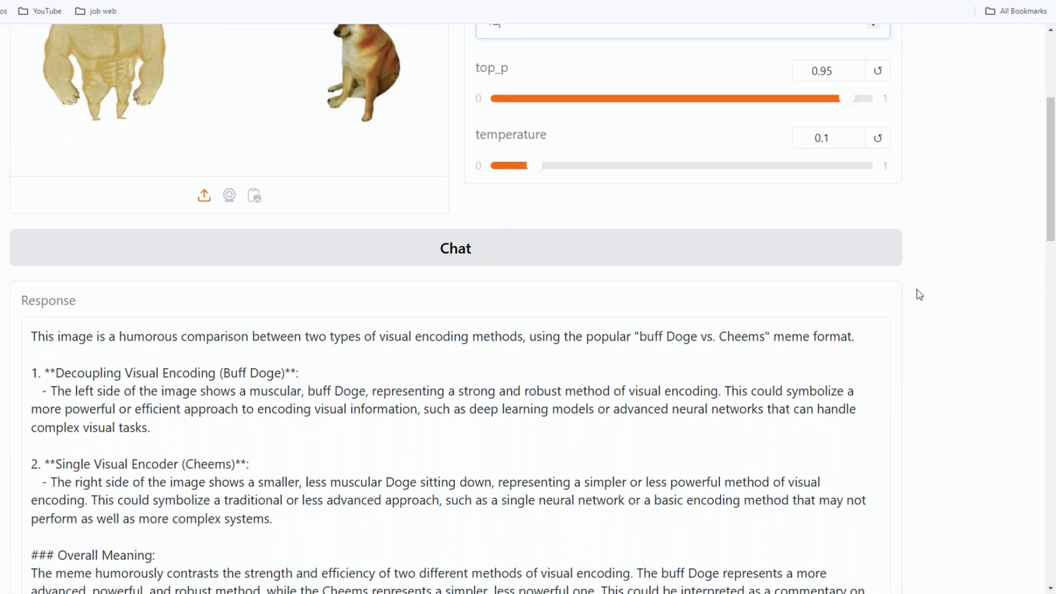
pyautogui.scroll(-2, 918, 295)
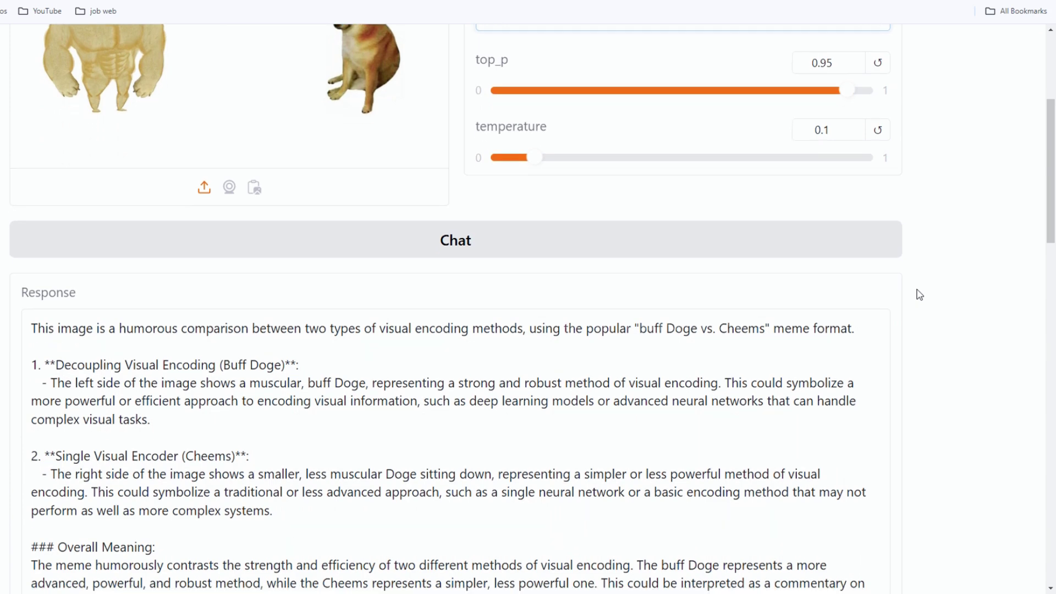
pyautogui.scroll(-10, 920, 295)
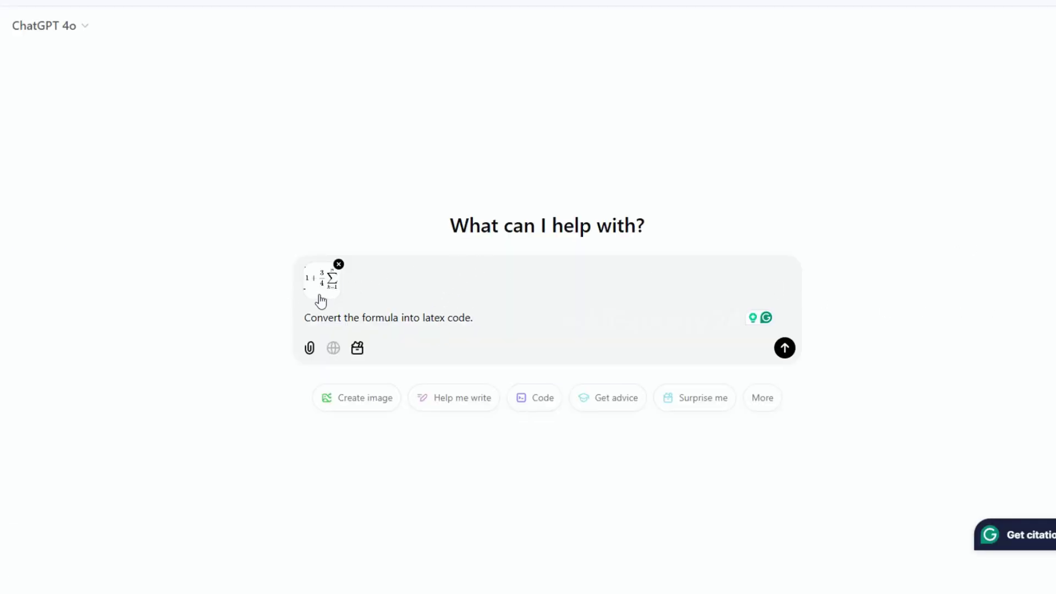
# Send the formula image with 'Convert the formula into latex code.' to ChatGPT 4o.
pyautogui.press('Return')
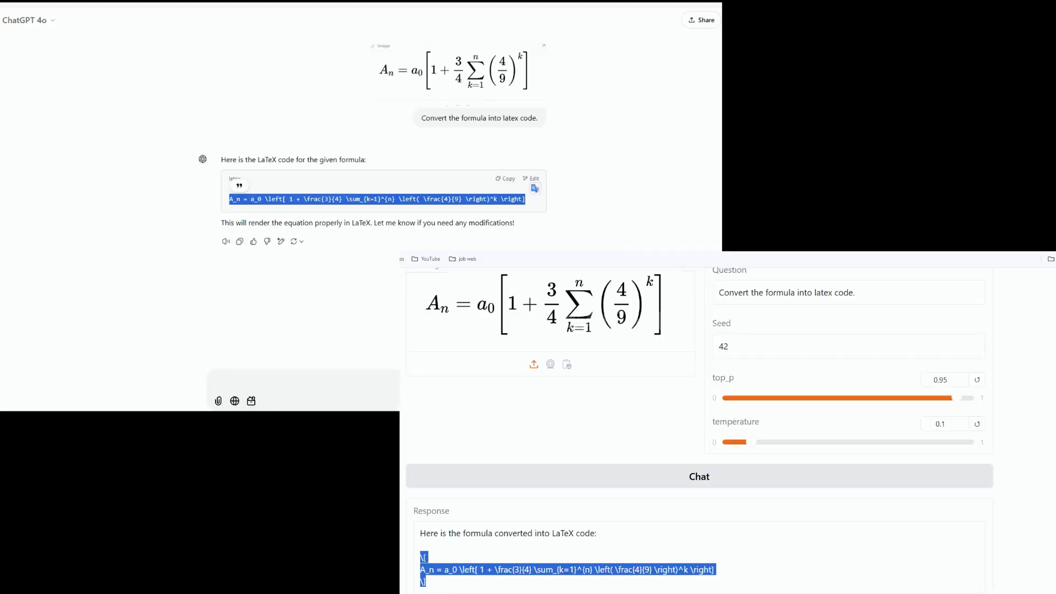
pyautogui.scroll(-10, 1018, 441)
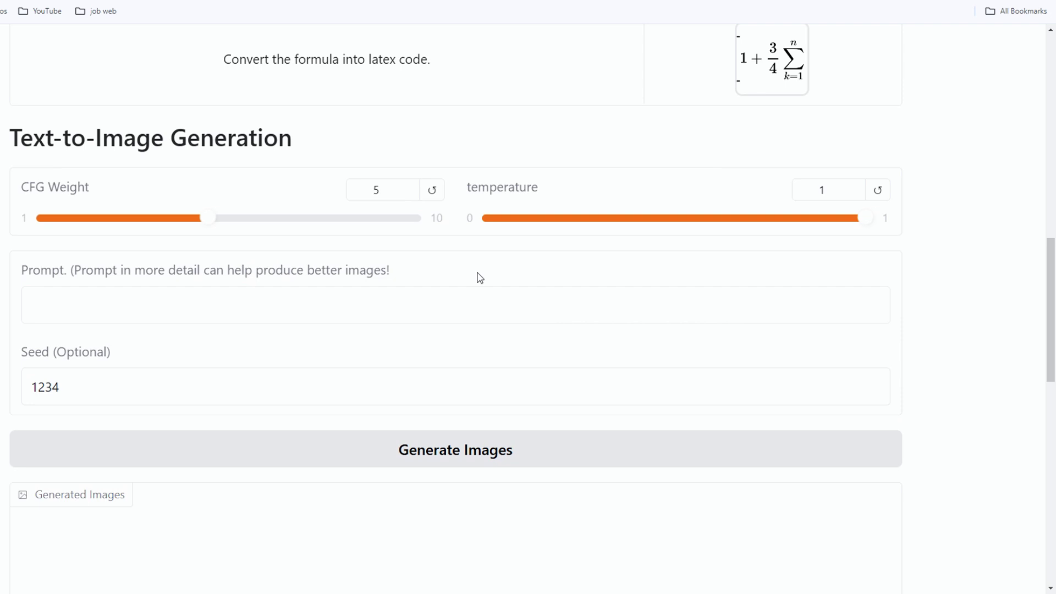
# Fill the Text-to-Image prompt with the Master shifu racoon street-gangster example.
pyautogui.moveTo(25, 144); pyautogui.dragTo(309, 146)
pyautogui.click(442, 304)
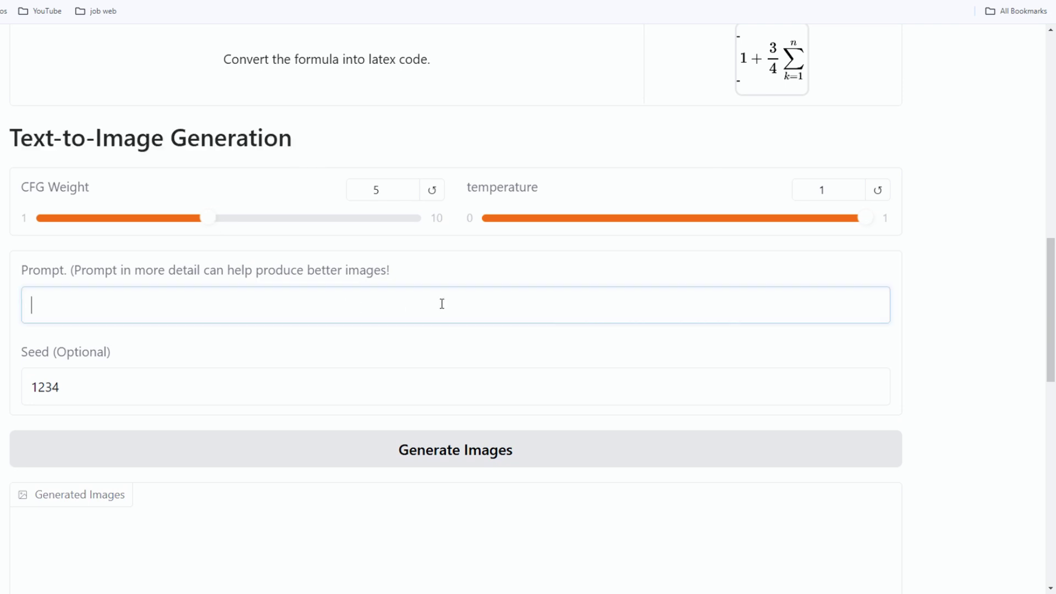
pyautogui.moveTo(72, 270); pyautogui.dragTo(400, 270)
pyautogui.scroll(-3, 220, 395)
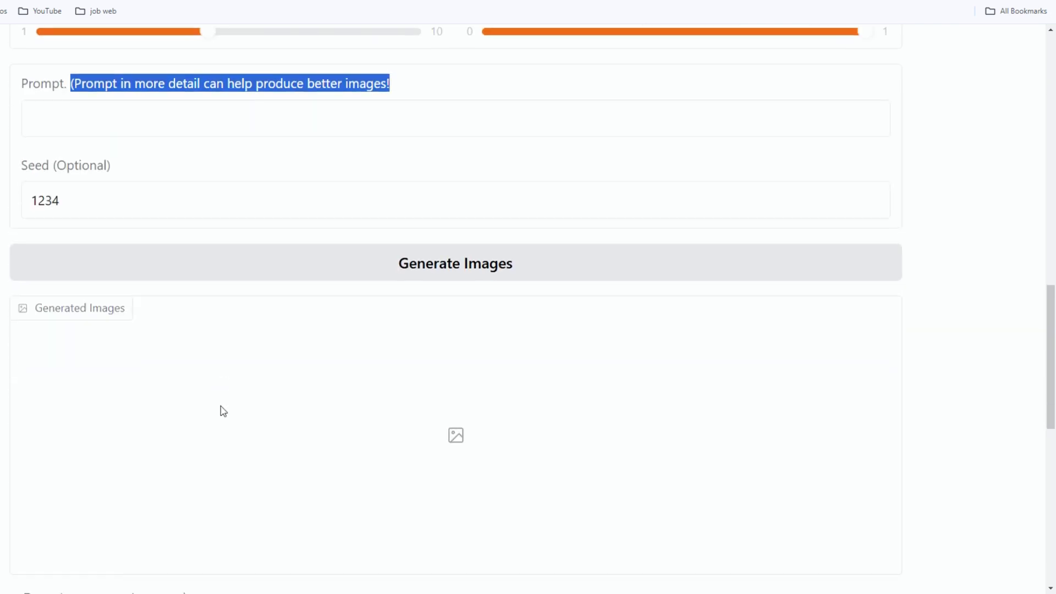
pyautogui.scroll(-5, 223, 407)
pyautogui.moveTo(220, 295); pyautogui.dragTo(24, 296)
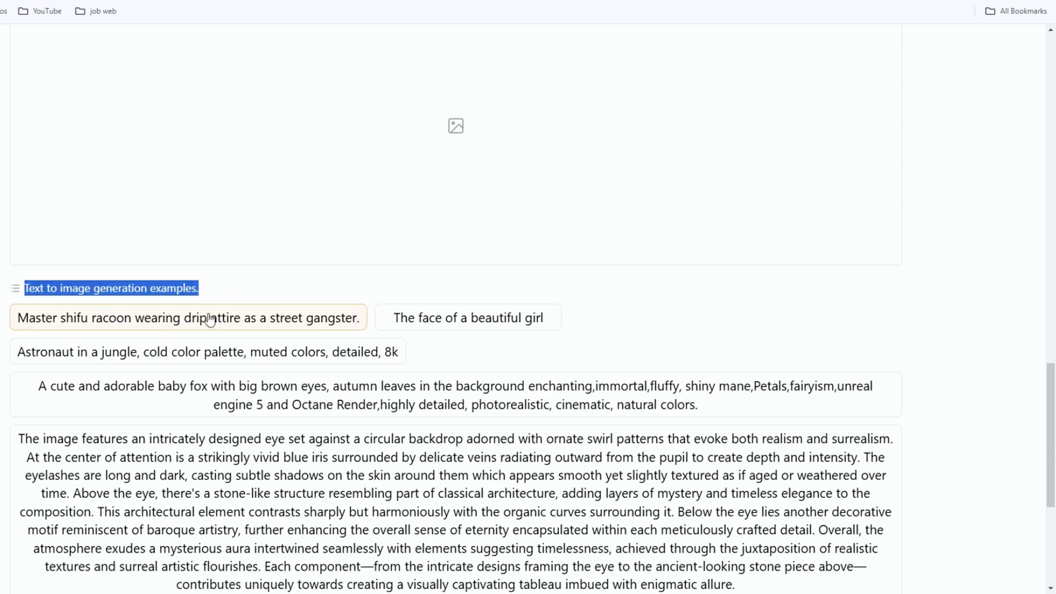
pyautogui.click(280, 331)
pyautogui.scroll(8, 370, 307)
pyautogui.moveTo(38, 247); pyautogui.dragTo(427, 269)
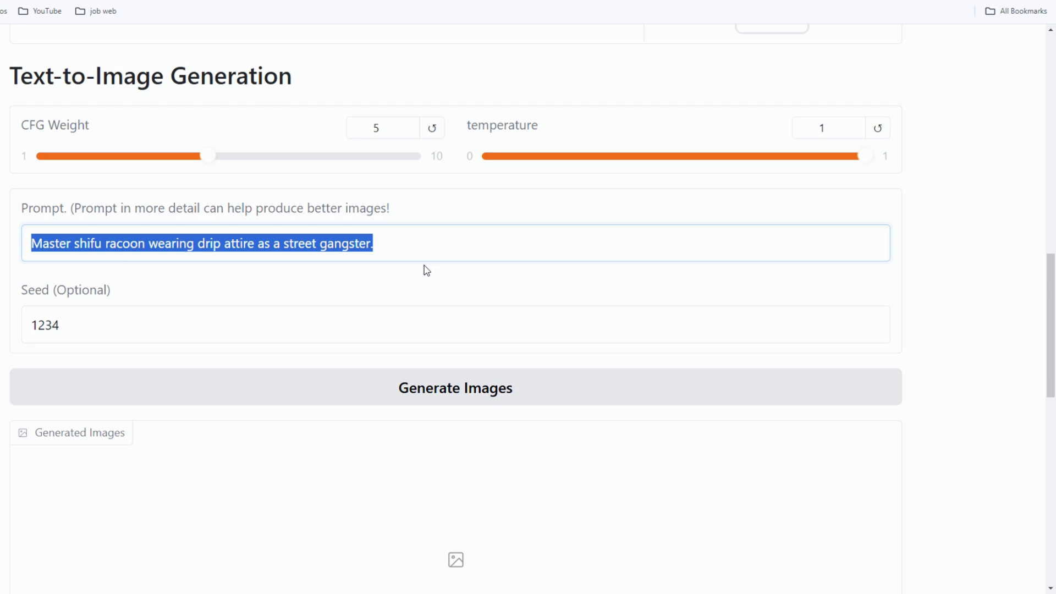
pyautogui.scroll(-1, 440, 330)
pyautogui.scroll(3, 385, 247)
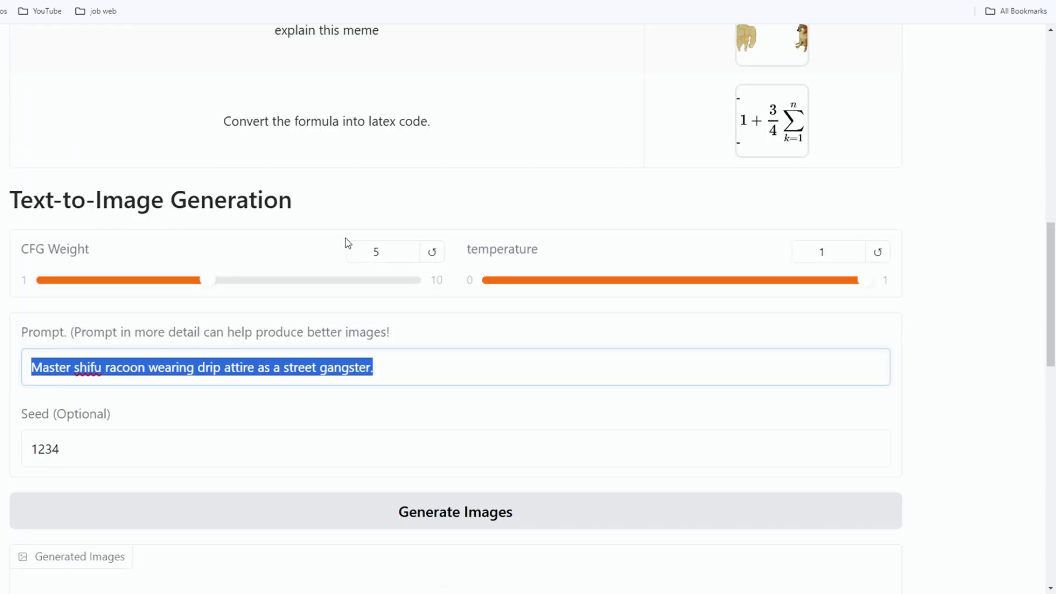
pyautogui.scroll(-4, 588, 337)
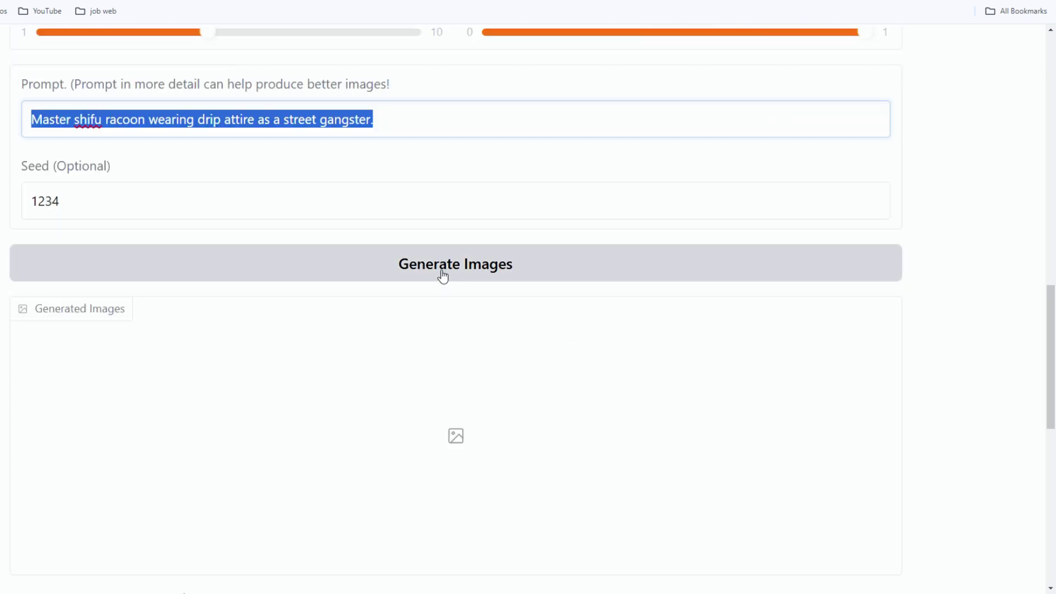
# Generate images from the raccoon prompt and view the second, third and fourth results.
pyautogui.click(443, 276)
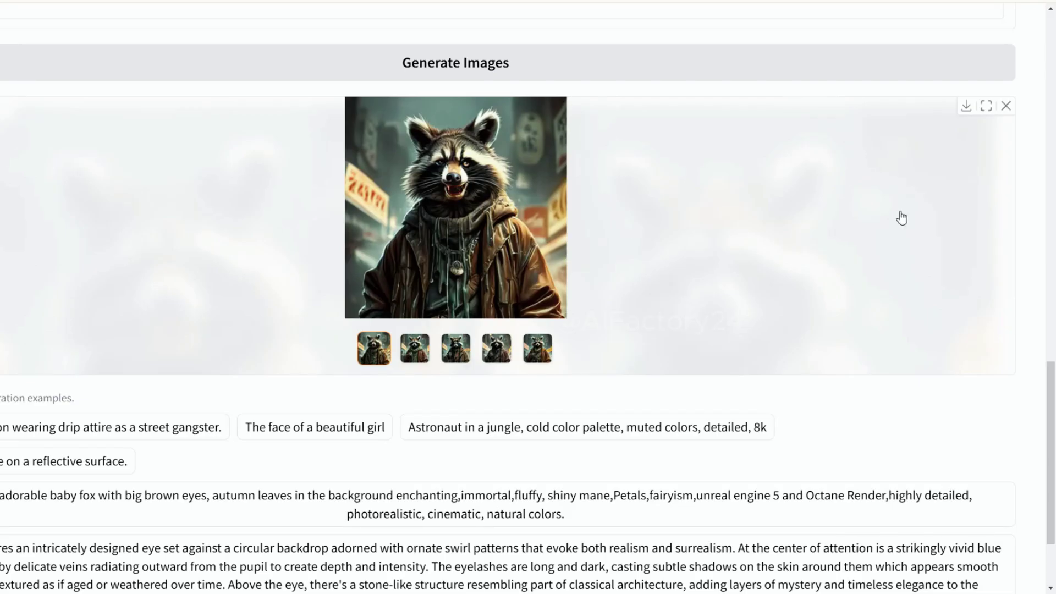
pyautogui.click(422, 360)
pyautogui.click(457, 357)
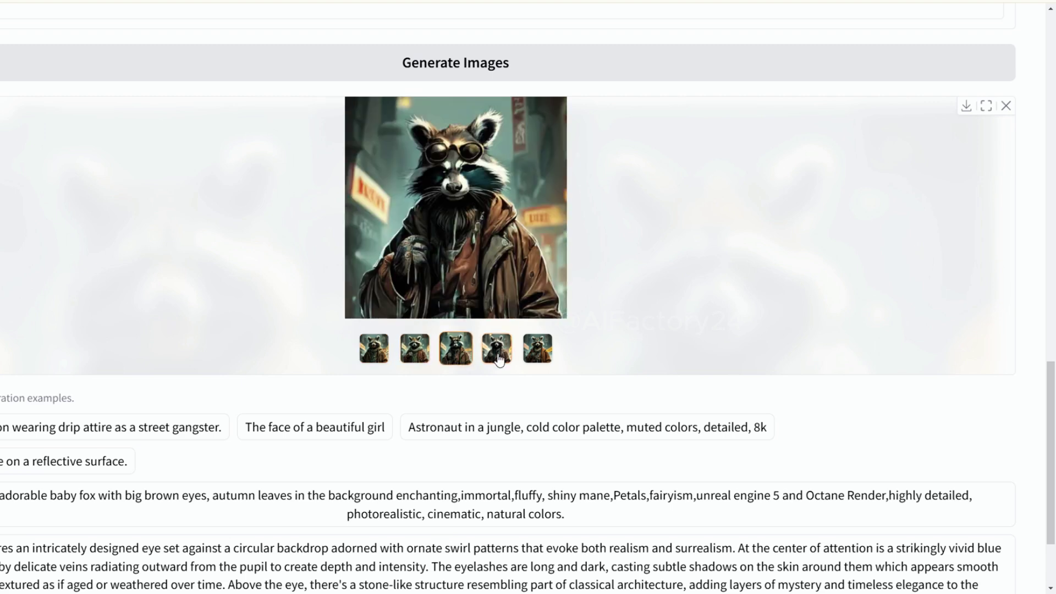
pyautogui.click(498, 355)
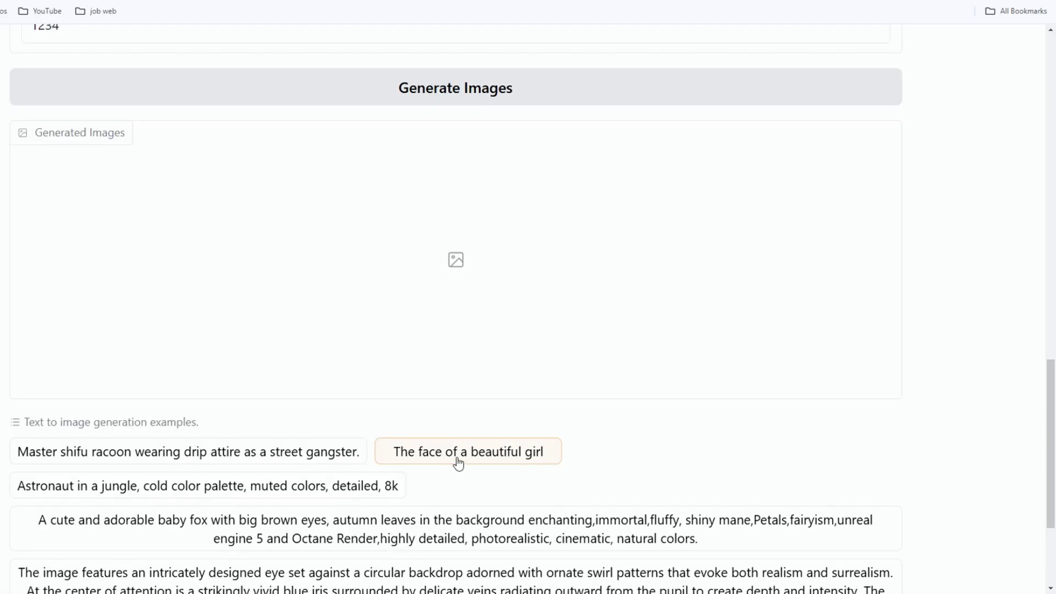
# Generate 'The face of a beautiful girl' images and view all five, ending with the red-scarf girl.
pyautogui.click(473, 453)
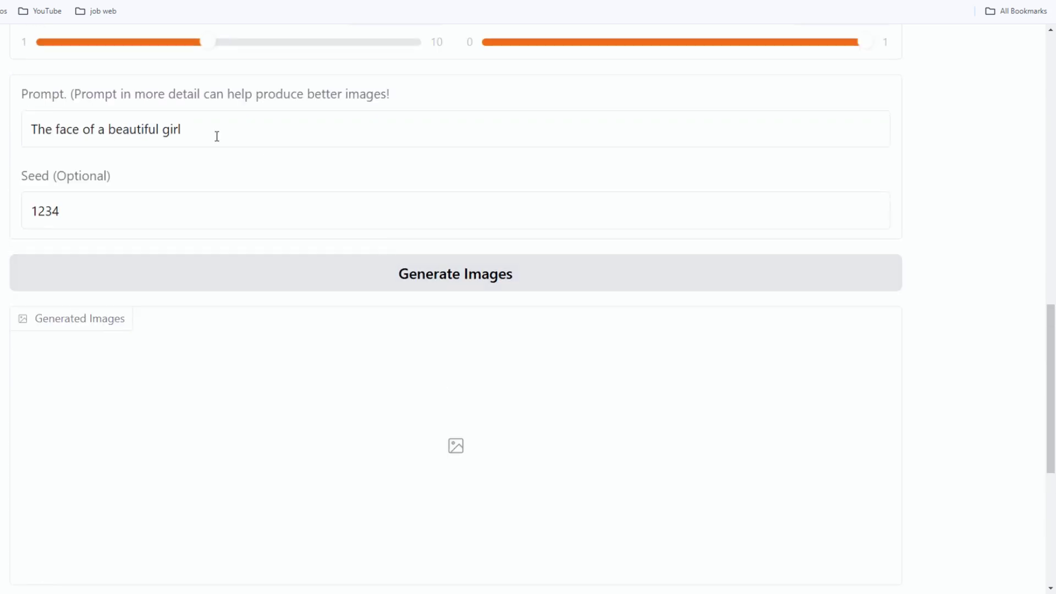
pyautogui.scroll(-2, 976, 396)
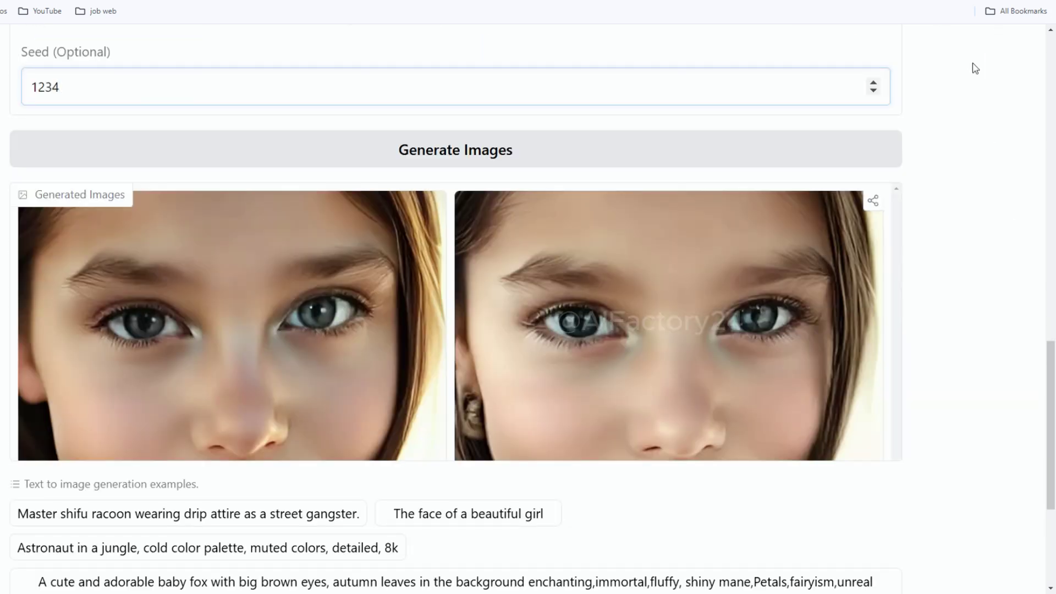
pyautogui.click(252, 365)
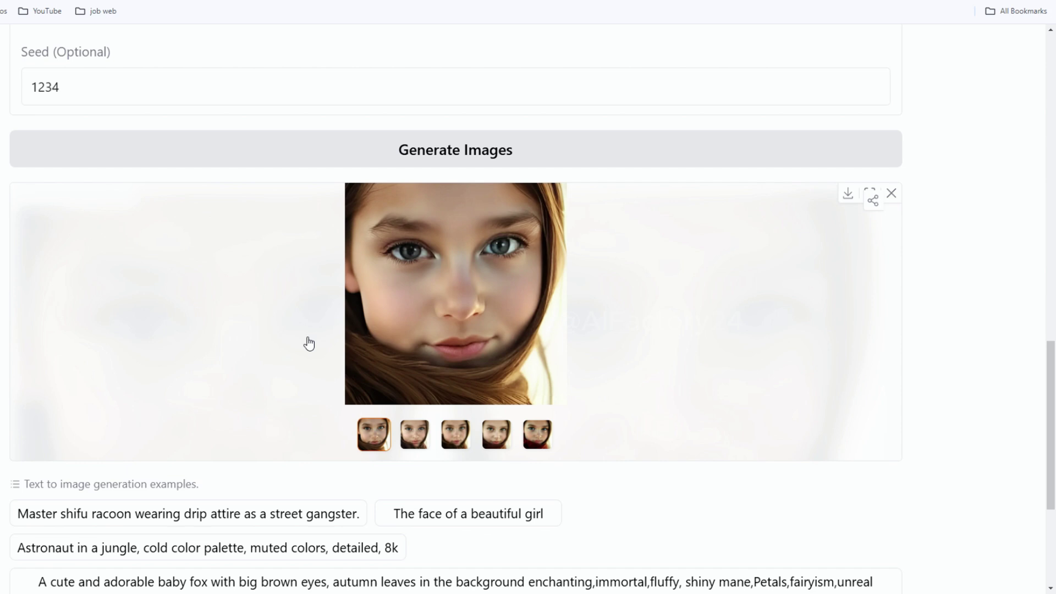
pyautogui.click(426, 434)
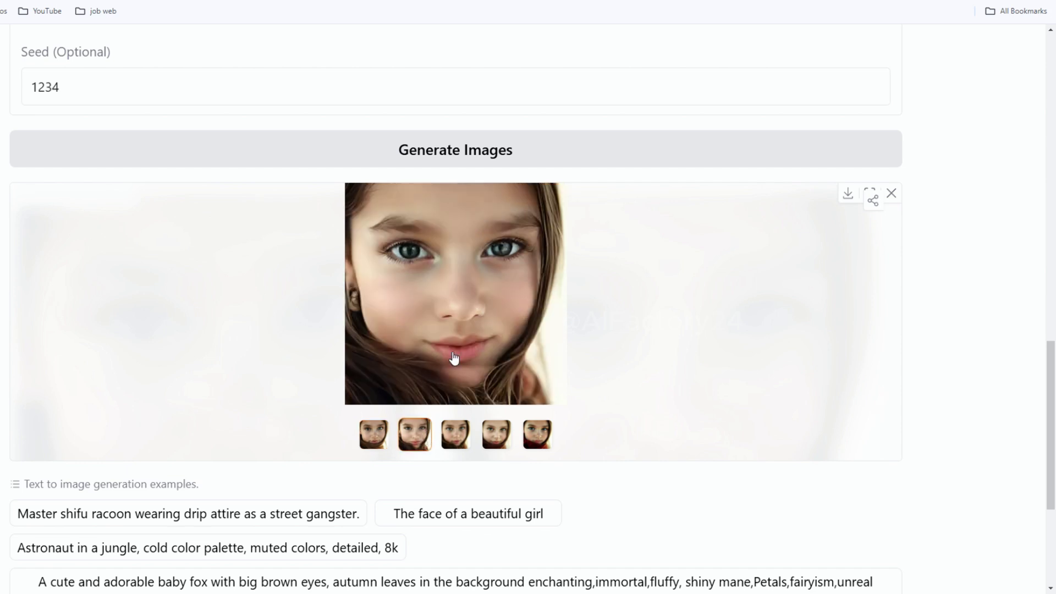
pyautogui.click(465, 438)
pyautogui.click(497, 437)
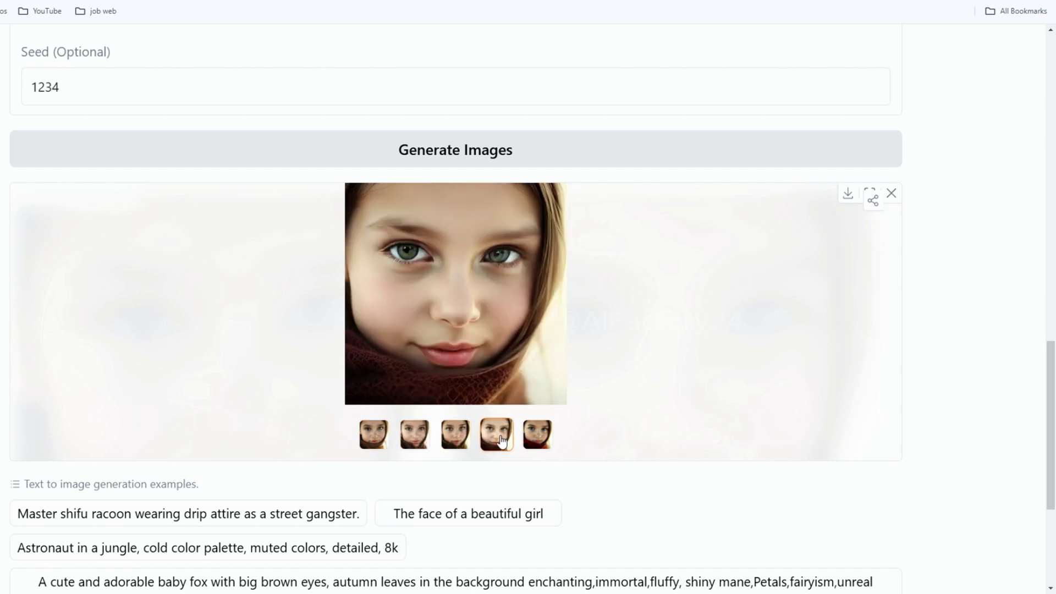
pyautogui.click(546, 444)
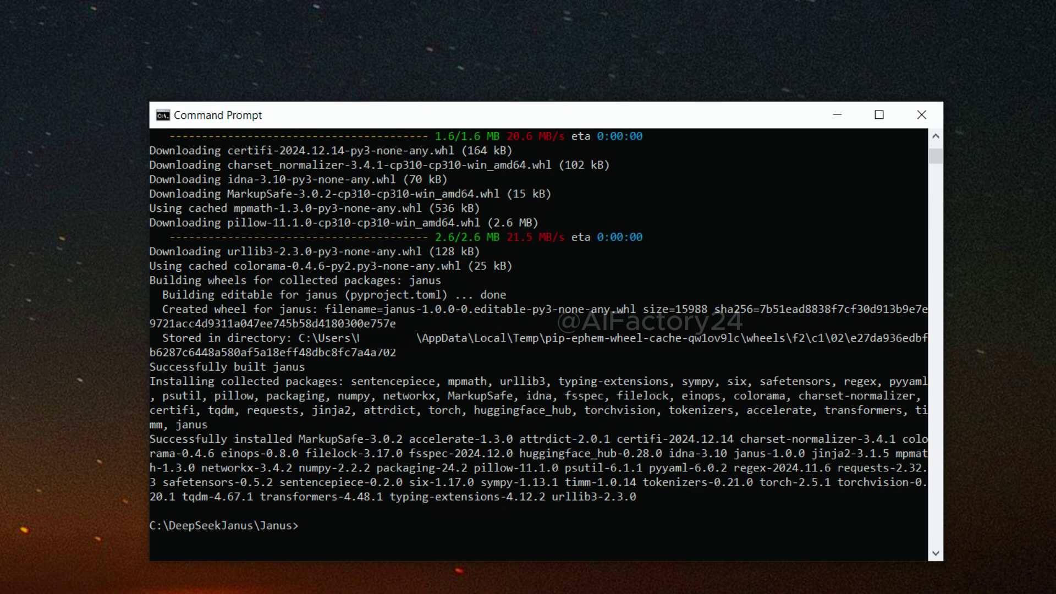
# Install the Gradio package with pip install gradio.
pyautogui.write('pip install gradio')
pyautogui.press('Return')
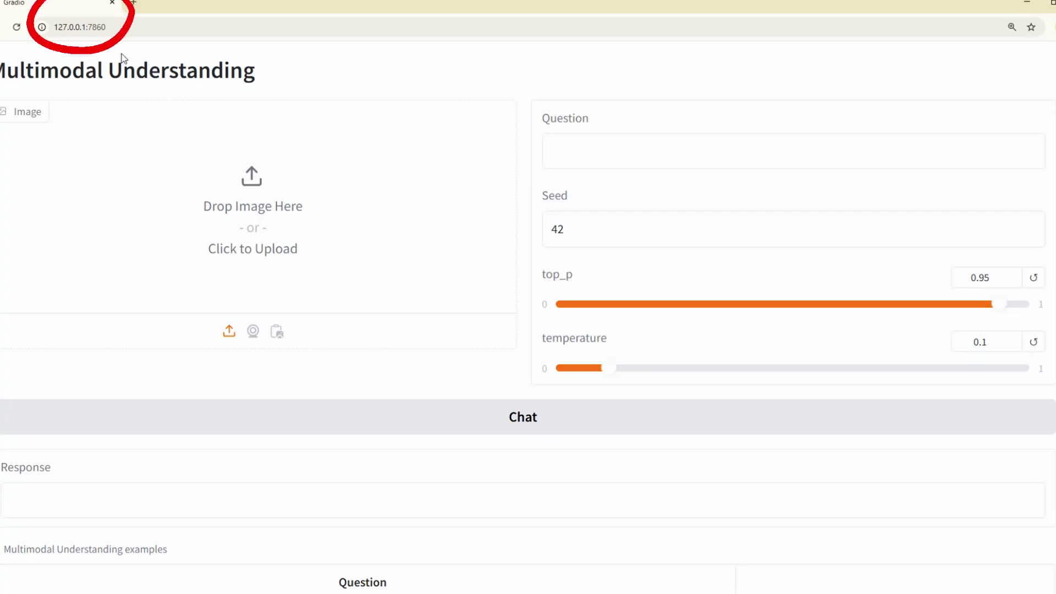
# Highlight the local address 127.0.0.1:7860 and look over the local Janus-Pro page.
pyautogui.click(134, 35)
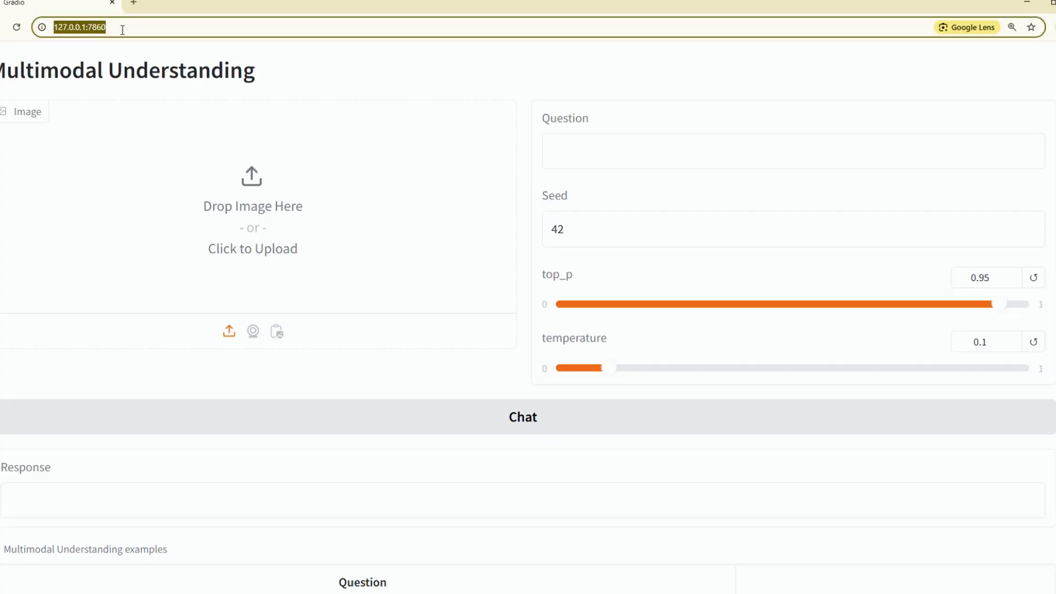
pyautogui.scroll(-2, 565, 266)
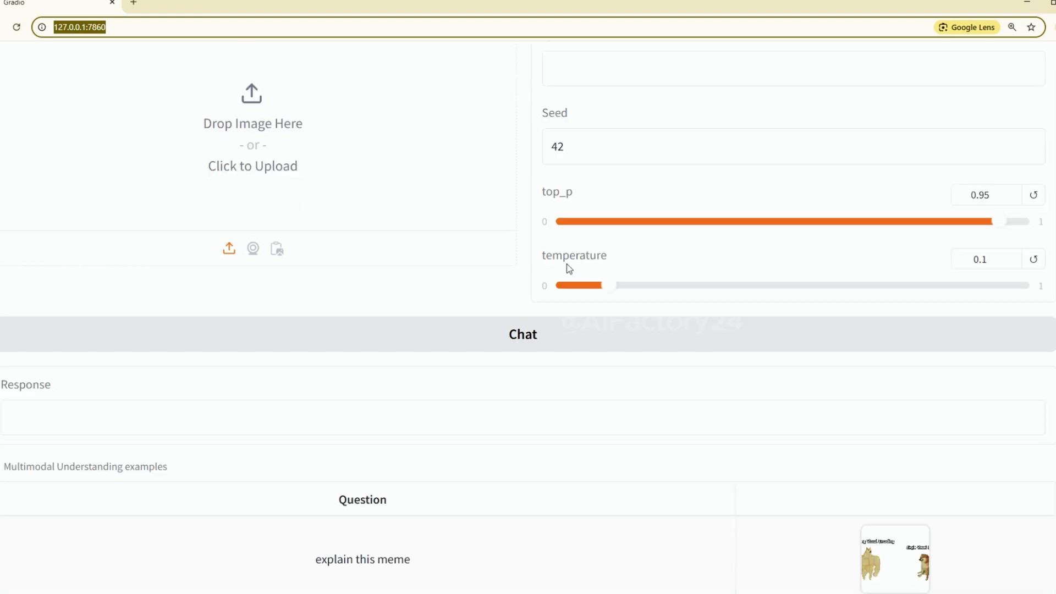
pyautogui.scroll(2, 565, 273)
pyautogui.scroll(-9, 481, 259)
pyautogui.scroll(-10, 481, 259)
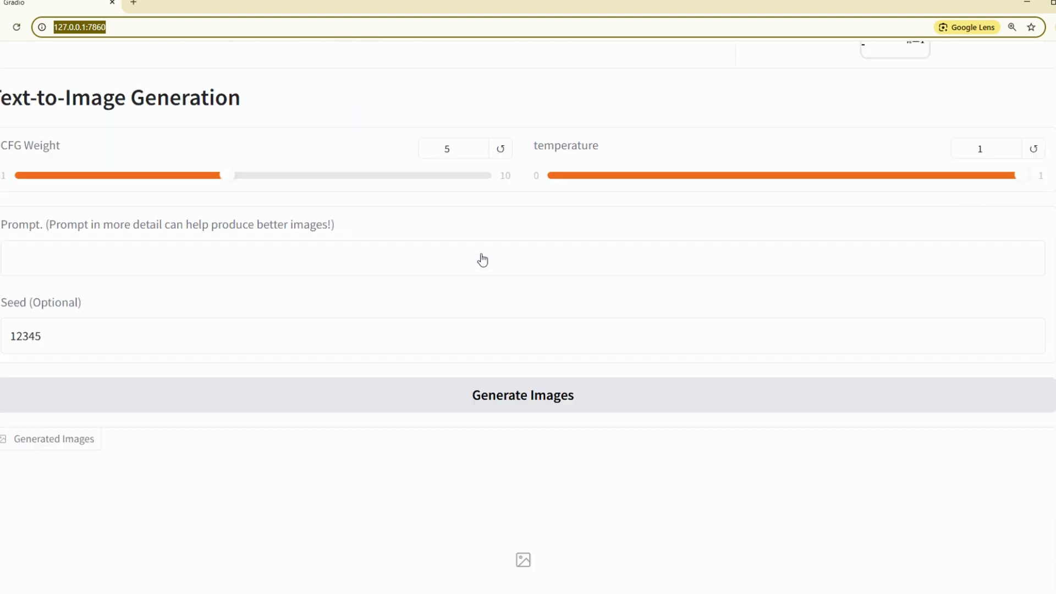
pyautogui.scroll(15, 477, 253)
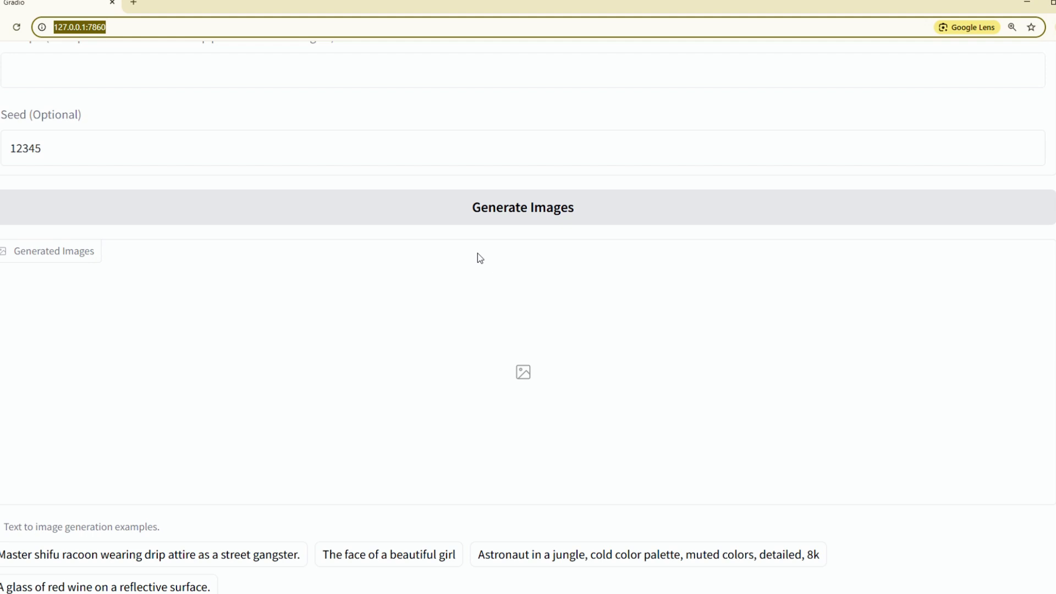
pyautogui.scroll(3, 478, 254)
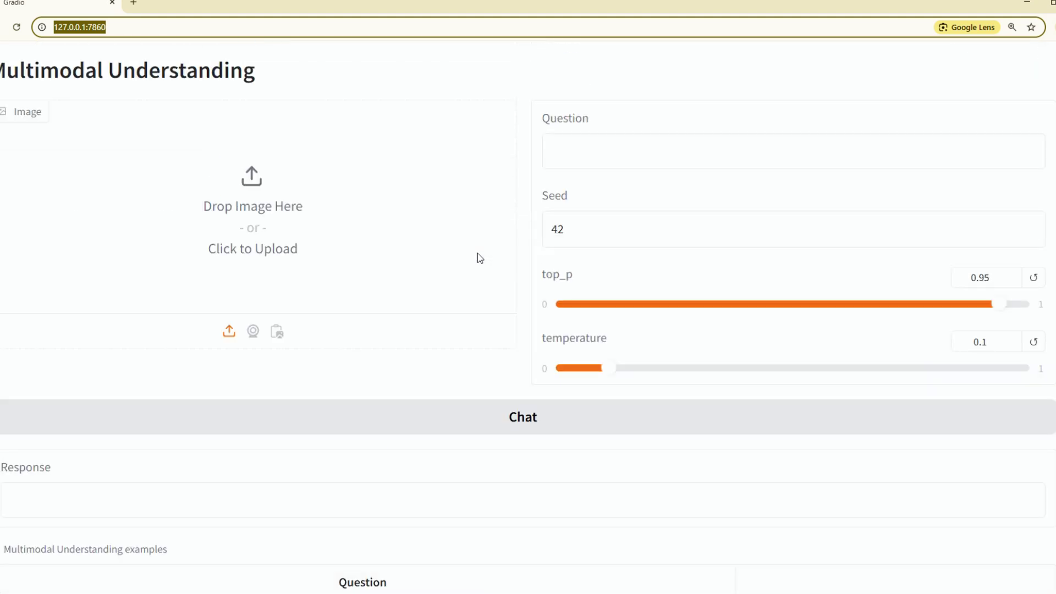
# Upload the sunset quote image and ask the local model a question about it.
pyautogui.click(262, 189)
pyautogui.click(598, 159)
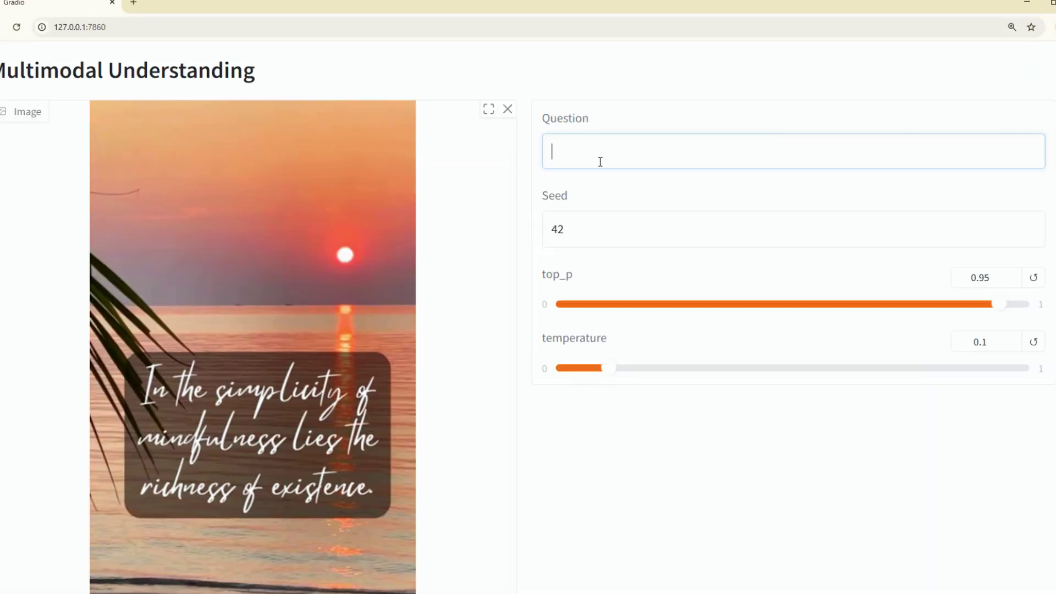
pyautogui.write("Could you let me know what's written in this image?")
pyautogui.tripleClick(703, 161)
pyautogui.scroll(-4, 749, 486)
pyautogui.click(545, 462)
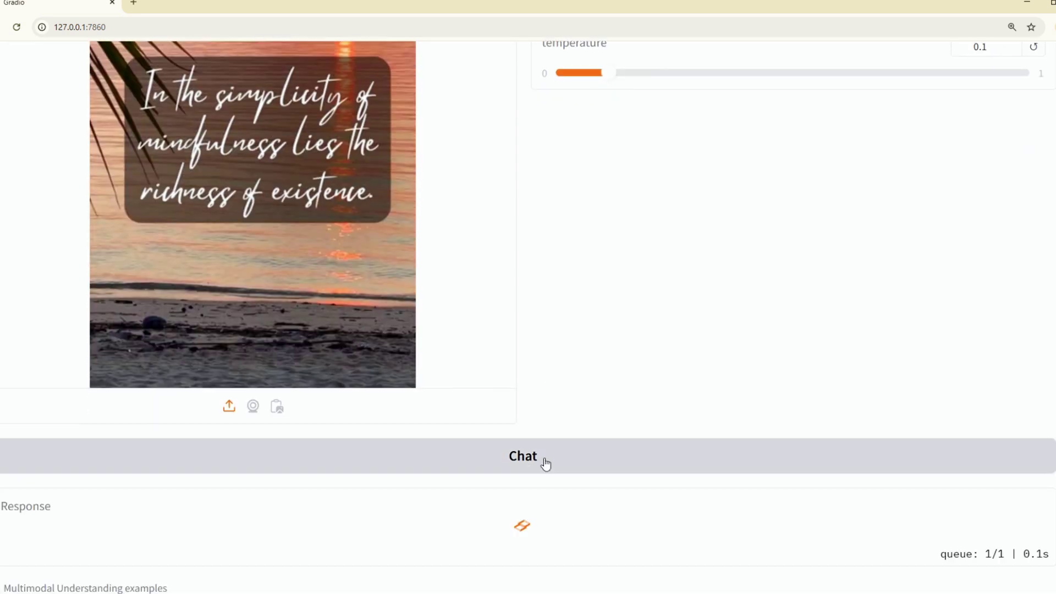
# Read the Response quoting 'In the simplicity of mindfulness lies the richness of existence.'.
pyautogui.scroll(-2, 994, 358)
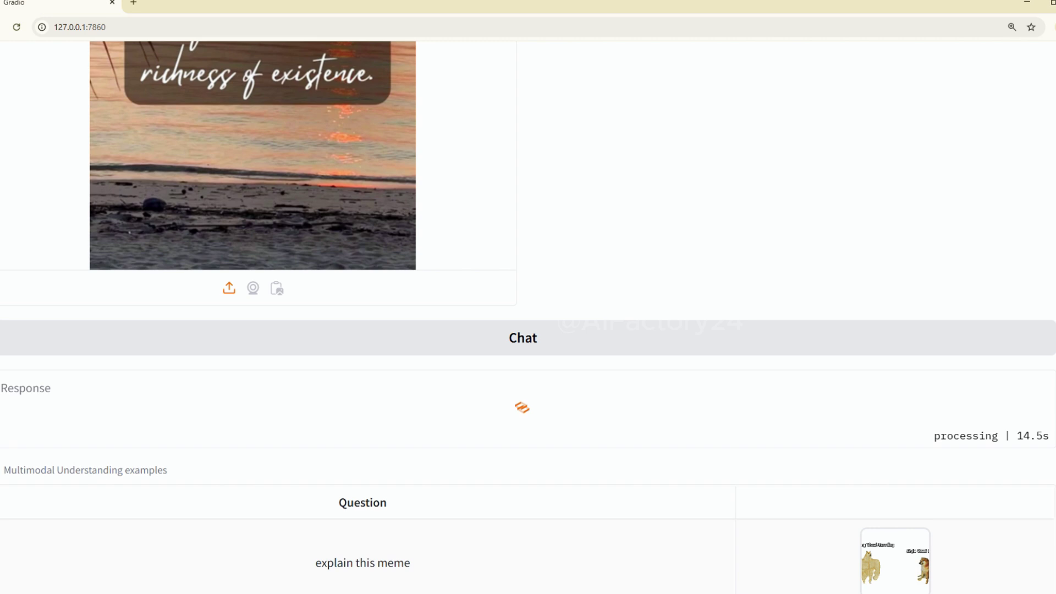
pyautogui.scroll(-2, 857, 84)
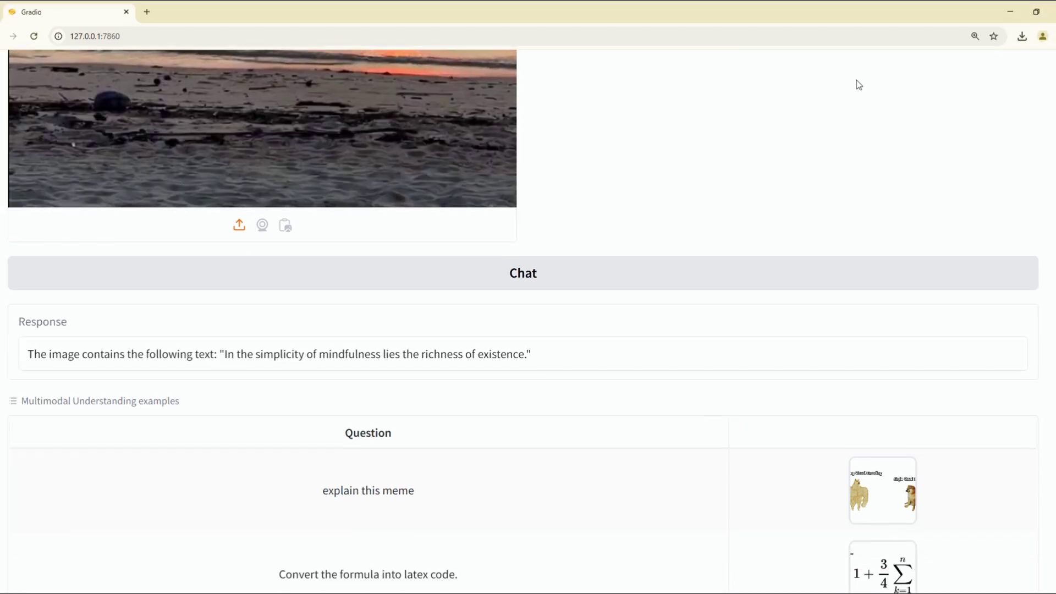
pyautogui.scroll(-2, 858, 84)
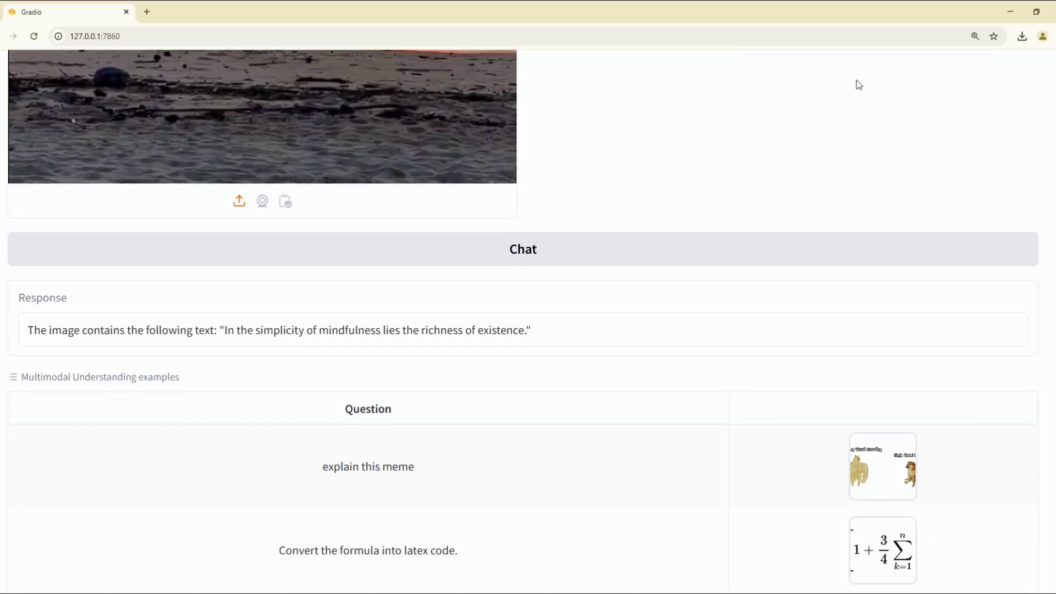
pyautogui.scroll(-2, 857, 84)
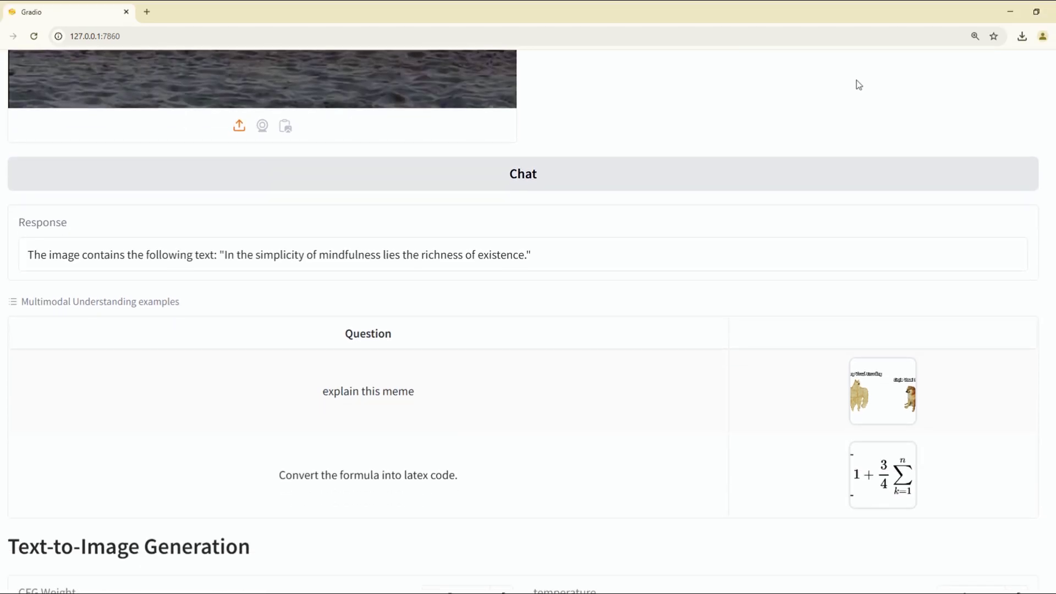
pyautogui.scroll(5, 859, 84)
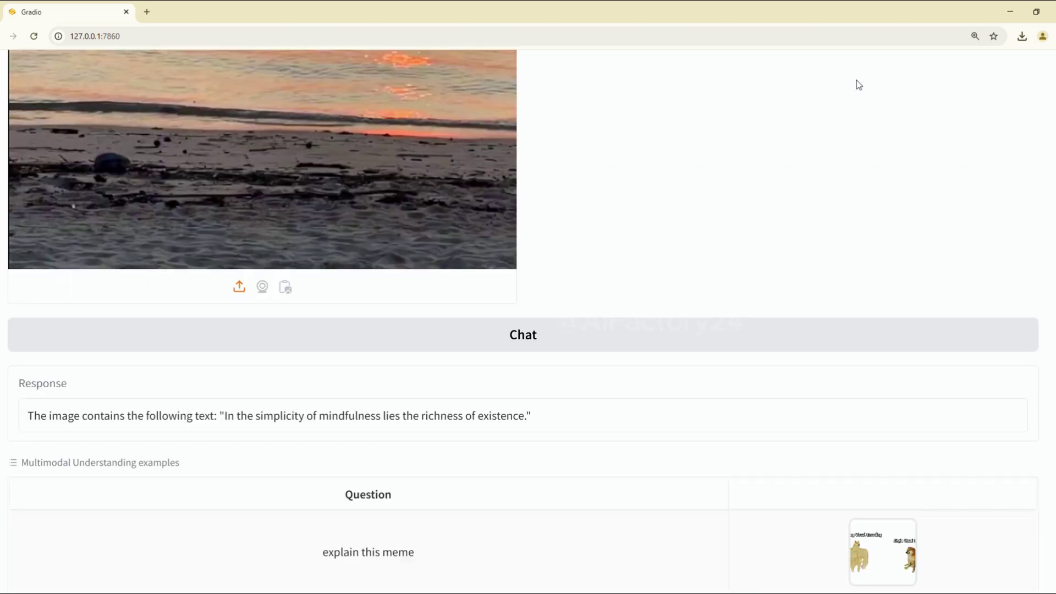
pyautogui.scroll(-2, 859, 84)
pyautogui.scroll(-2, 858, 84)
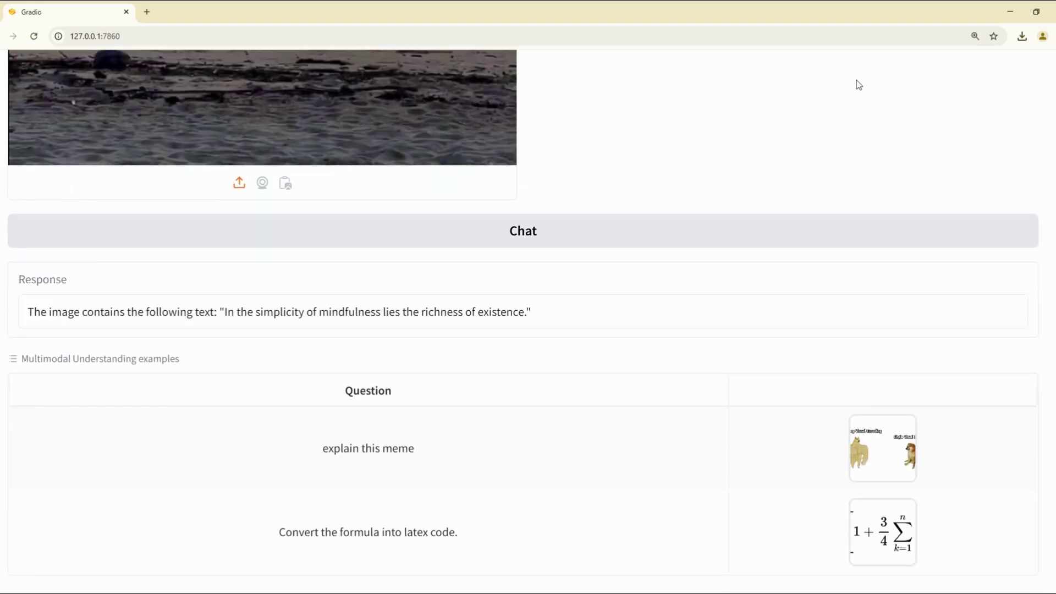
pyautogui.scroll(-2, 858, 84)
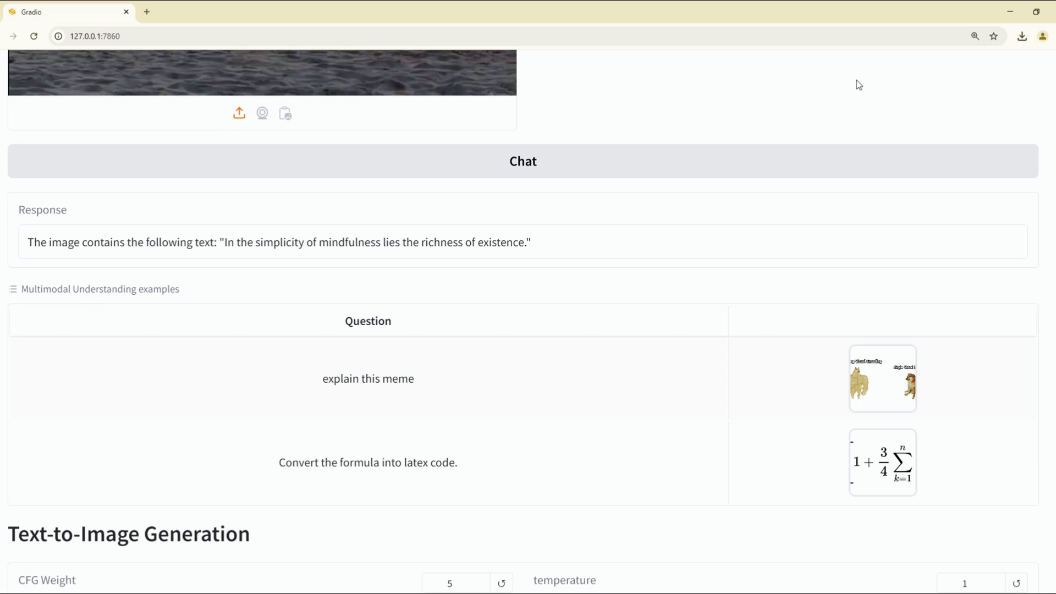
pyautogui.scroll(4, 859, 84)
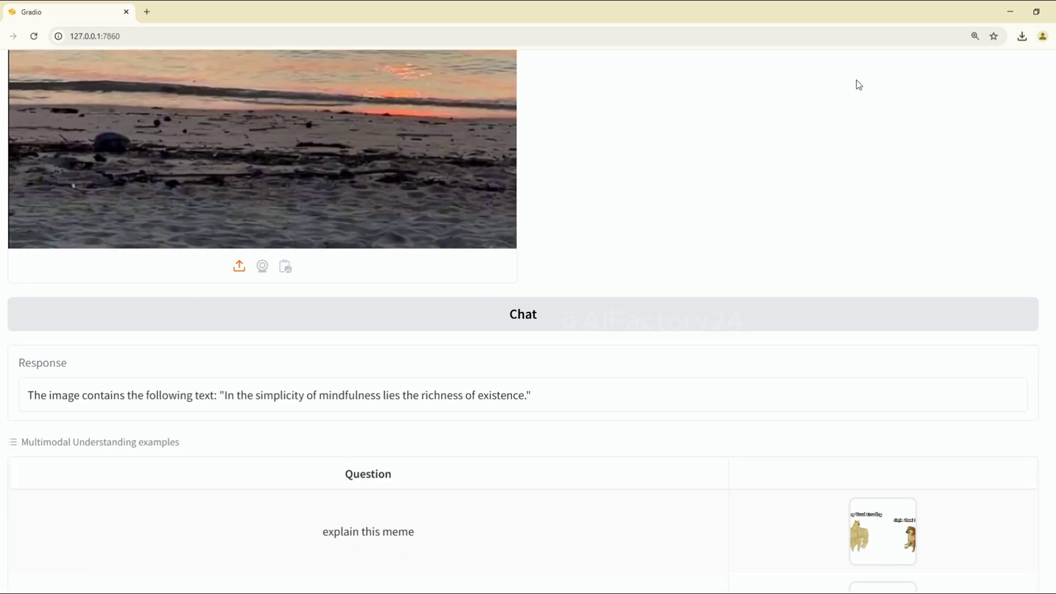
pyautogui.scroll(-2, 859, 84)
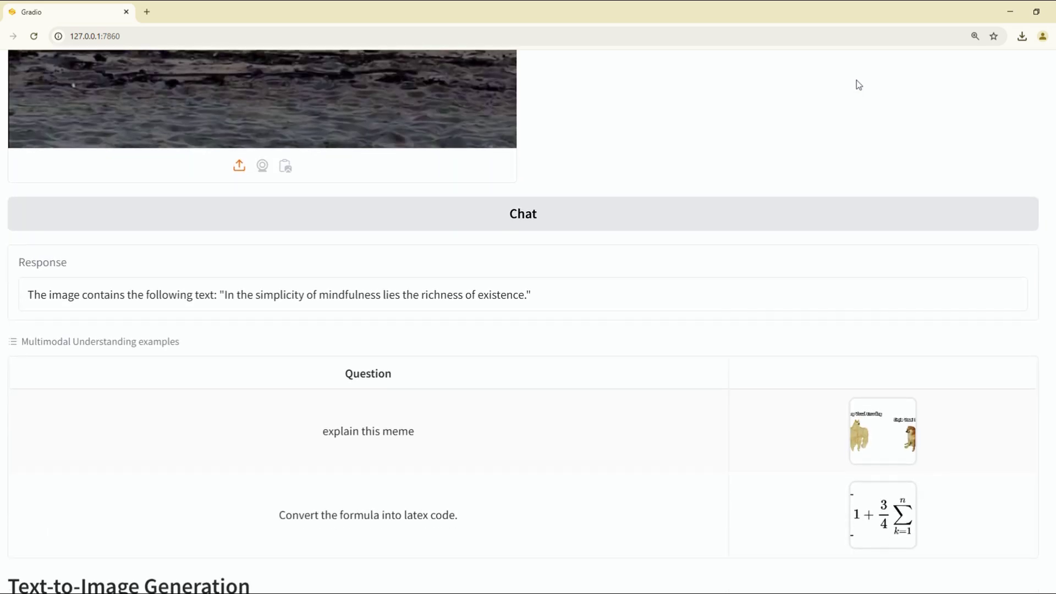
# Review the Text-to-Image Generation section, noting the CFG Weight value of 5.
pyautogui.scroll(-7, 856, 83)
pyautogui.tripleClick(260, 186)
pyautogui.click(466, 248)
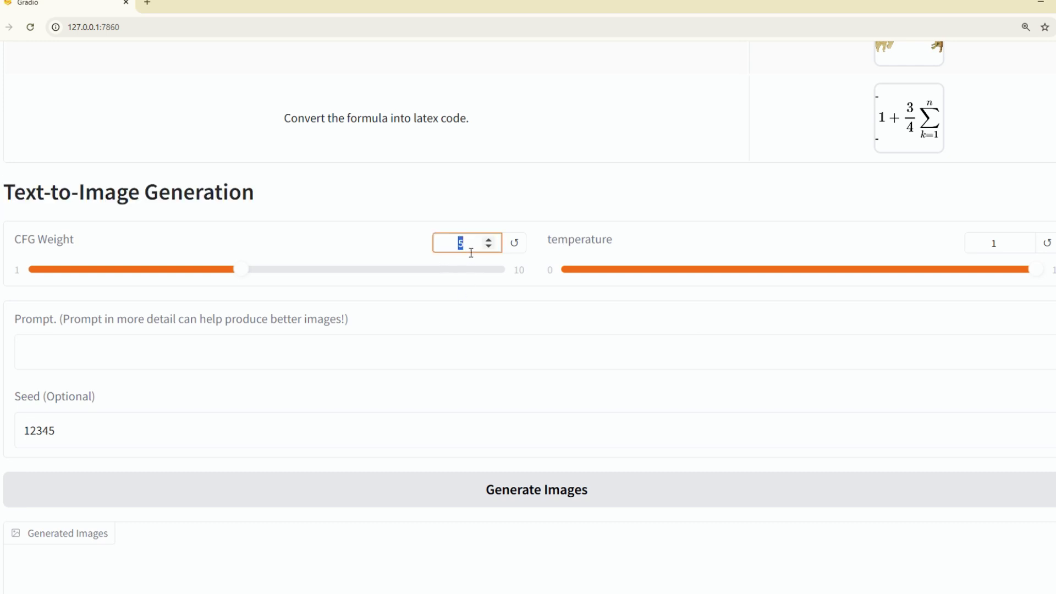
pyautogui.scroll(-2, 372, 292)
pyautogui.moveTo(114, 202); pyautogui.dragTo(347, 204)
pyautogui.scroll(-7, 384, 281)
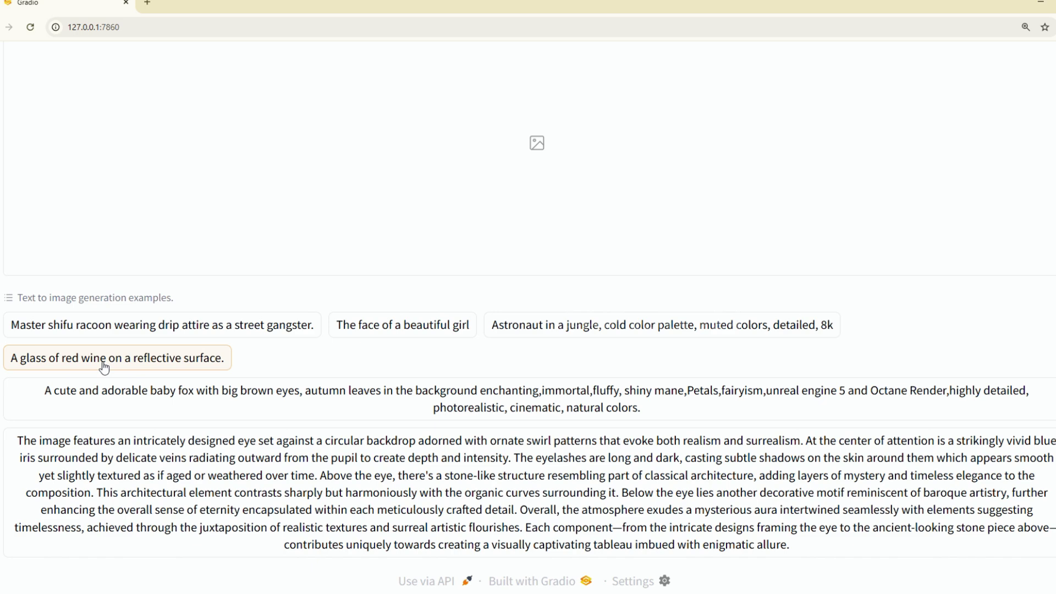
# Load the cute baby fox example prompt and generate images from it.
pyautogui.click(484, 409)
pyautogui.scroll(7, 520, 400)
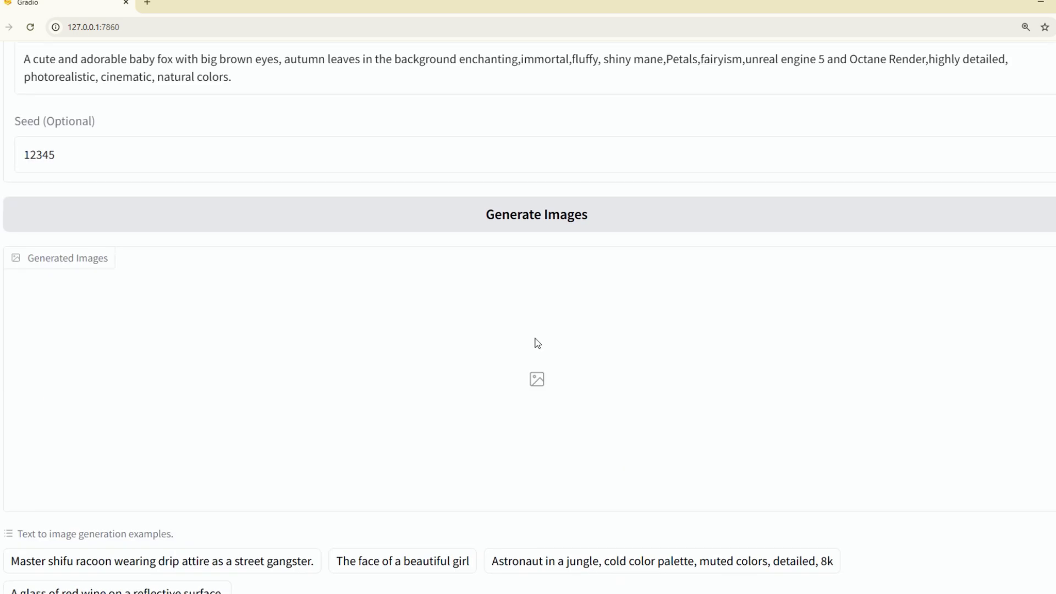
pyautogui.tripleClick(353, 183)
pyautogui.click(548, 342)
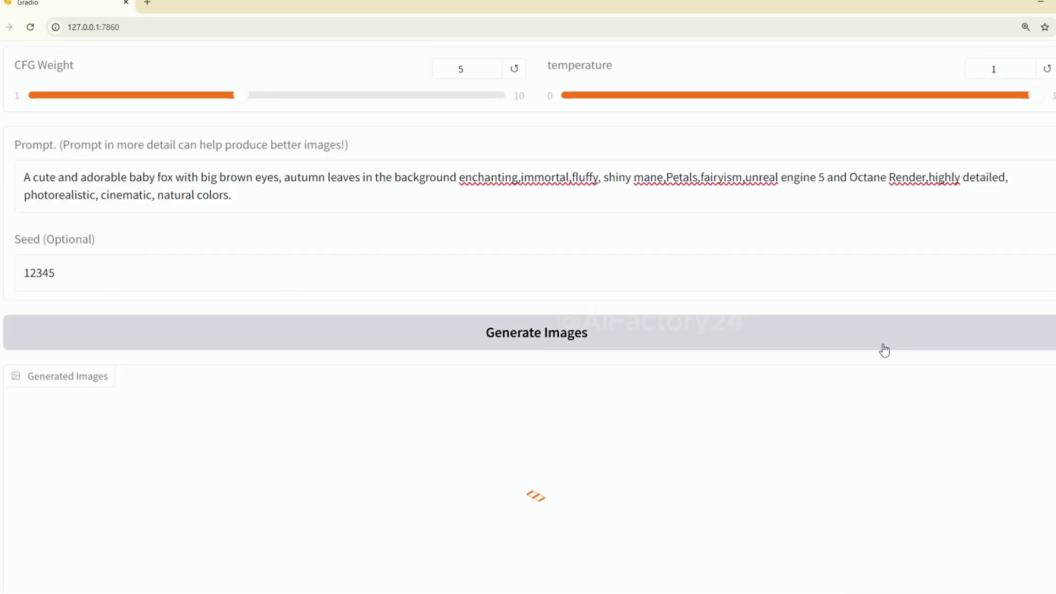
pyautogui.scroll(-2, 882, 349)
pyautogui.scroll(-3, 881, 349)
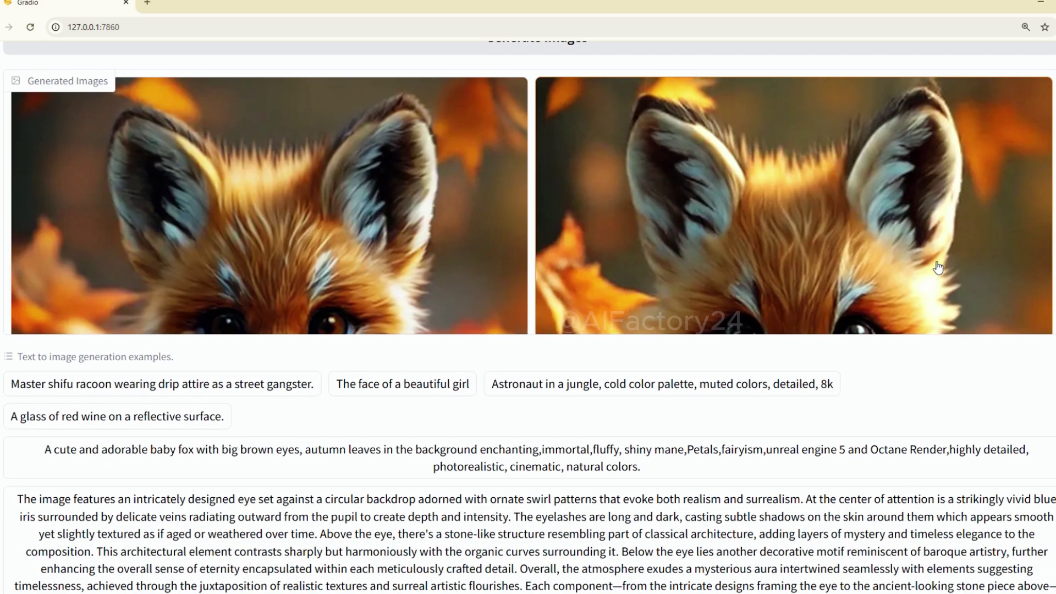
pyautogui.scroll(3, 355, 368)
# Preview each of the five generated baby fox images in the gallery.
pyautogui.click(355, 368)
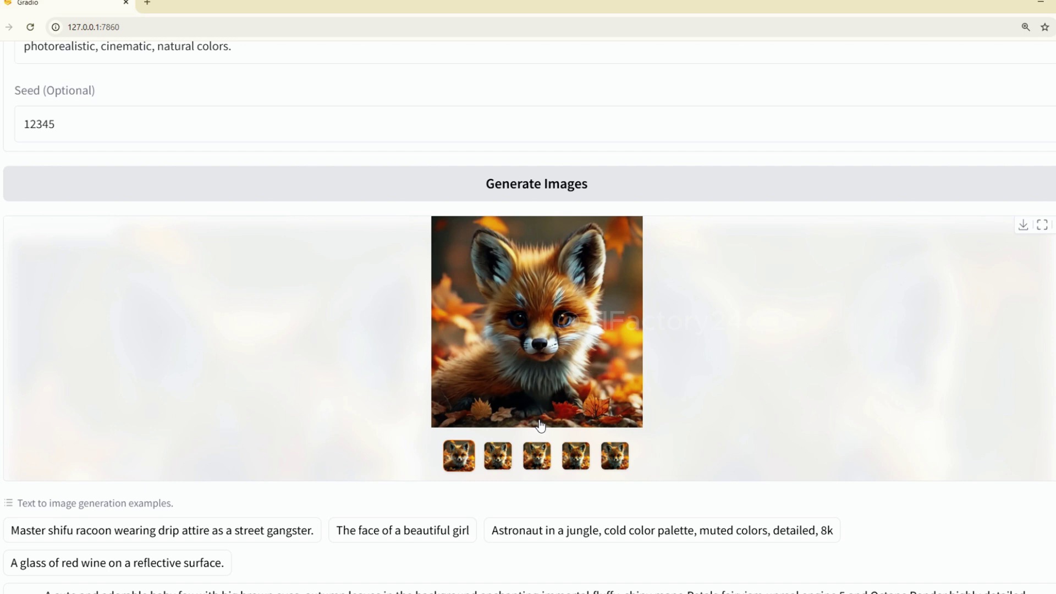
pyautogui.click(497, 463)
pyautogui.click(536, 462)
pyautogui.click(576, 461)
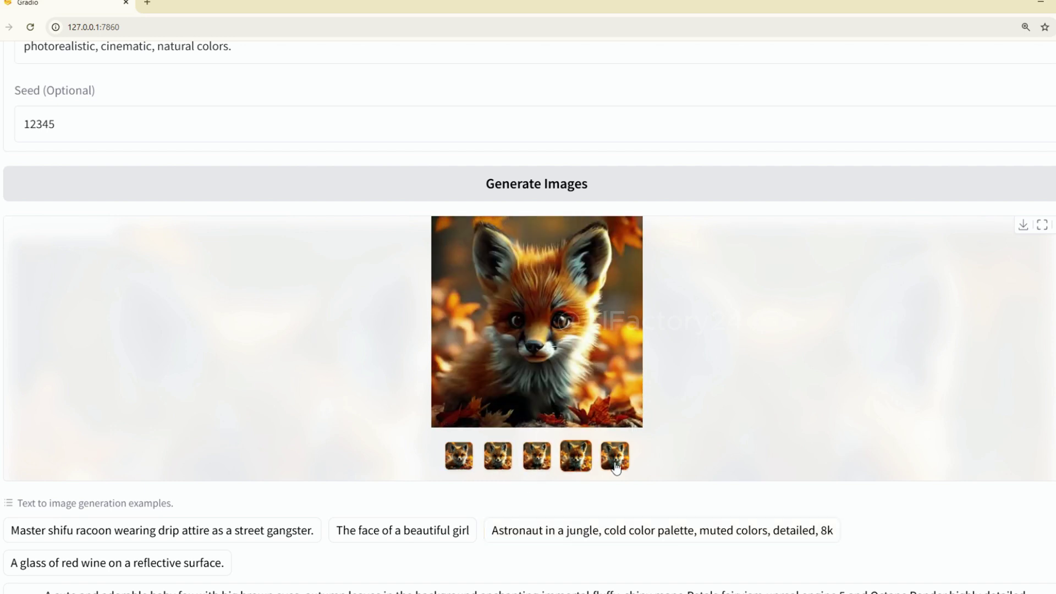
pyautogui.click(615, 464)
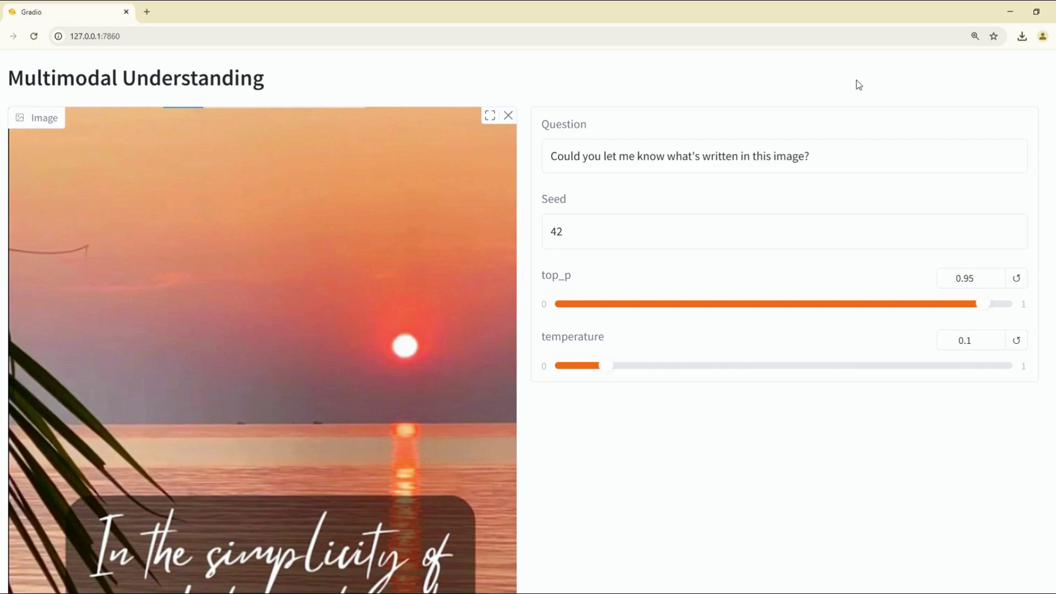
pyautogui.scroll(-10, 858, 85)
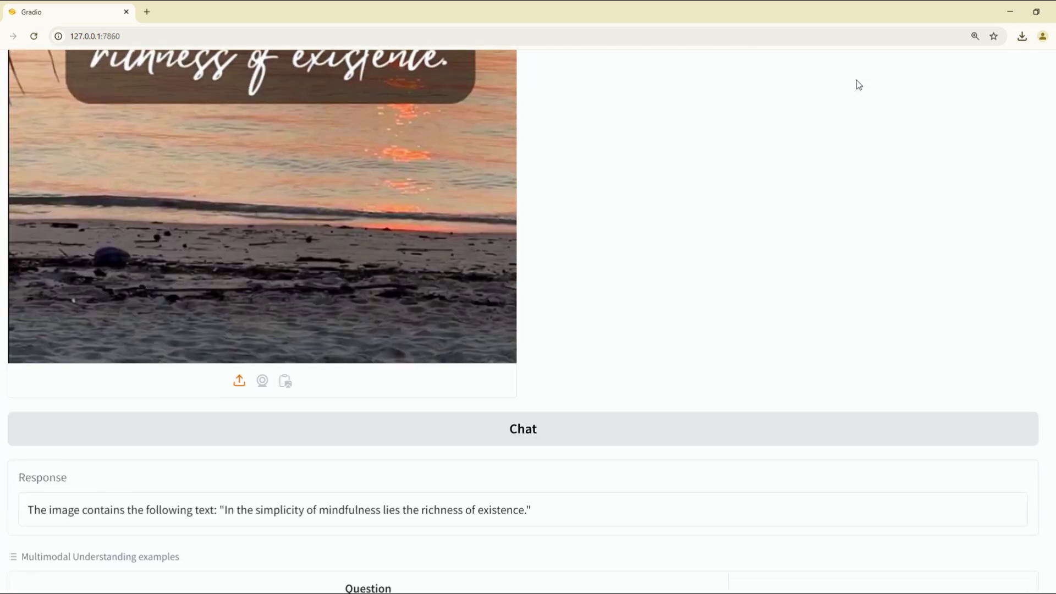
pyautogui.scroll(-10, 858, 85)
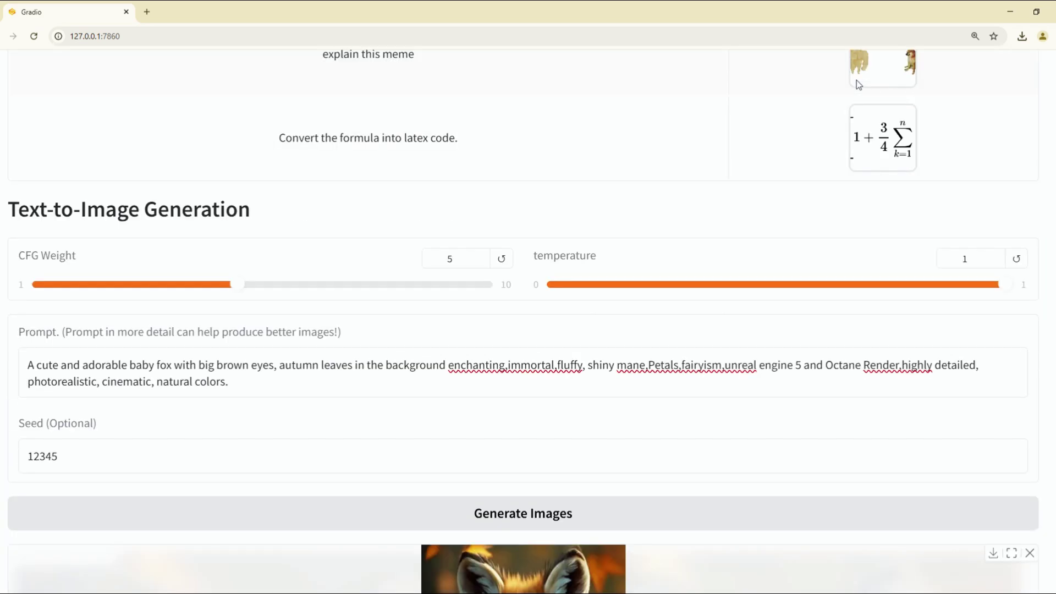
pyautogui.scroll(-6, 858, 85)
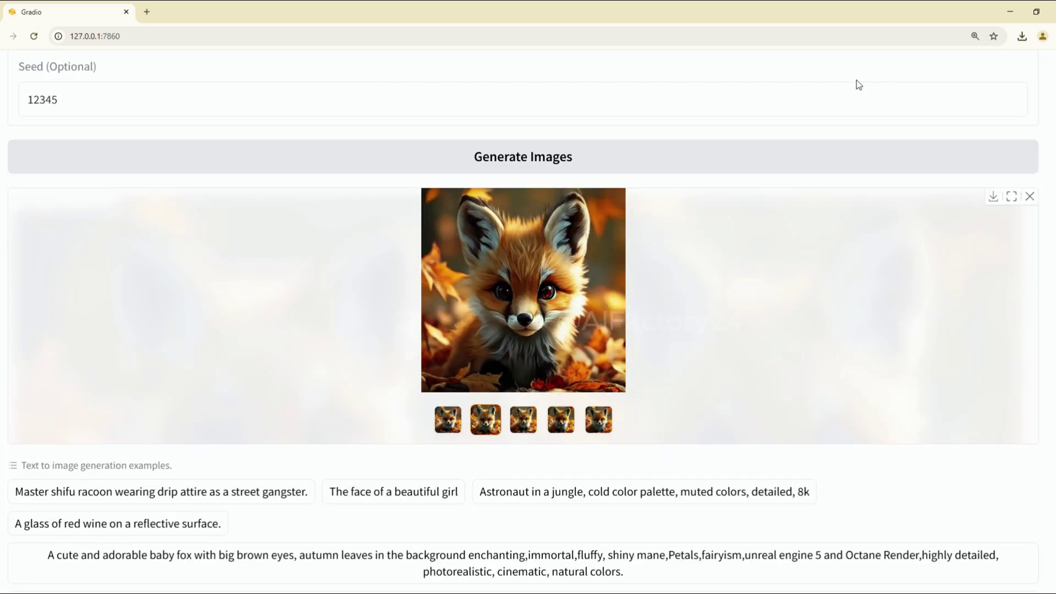
pyautogui.scroll(-3, 858, 85)
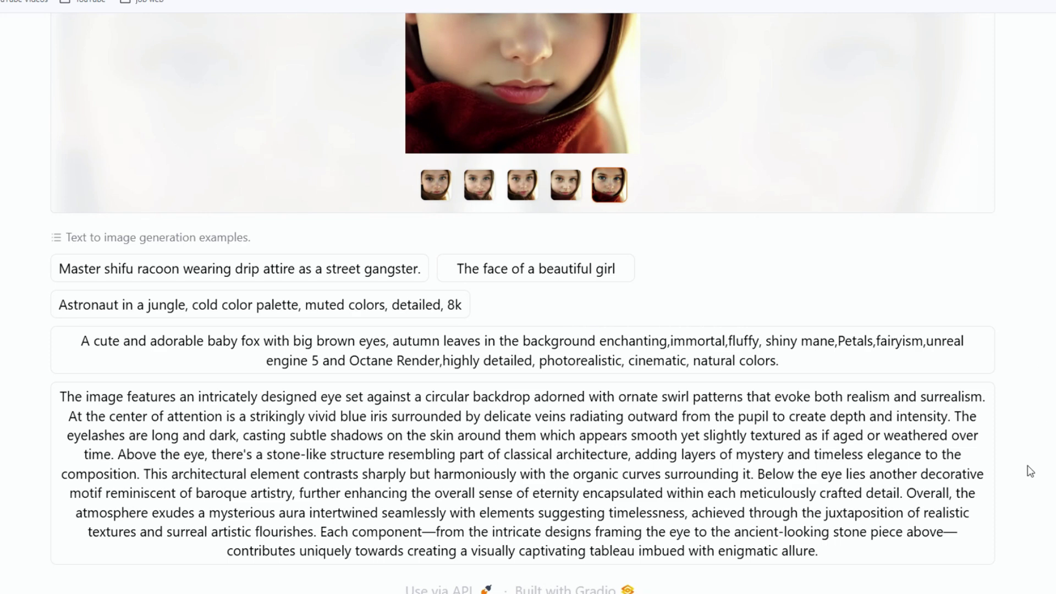
# Select all of the ornate surreal eye prompt text in the Prompt box.
pyautogui.scroll(3, 1028, 468)
pyautogui.scroll(-3, 698, 307)
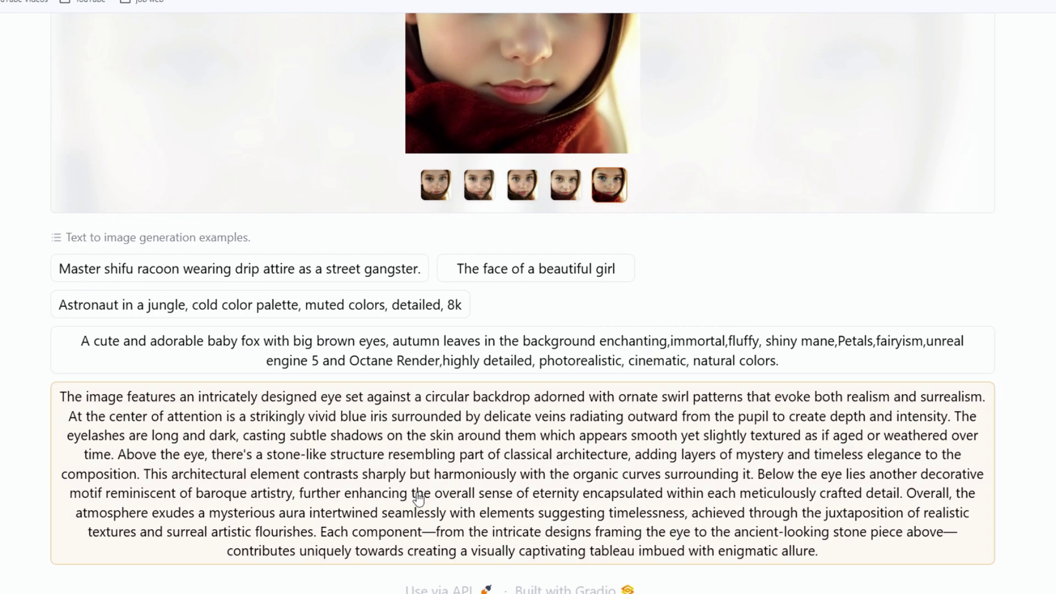
pyautogui.scroll(4, 452, 476)
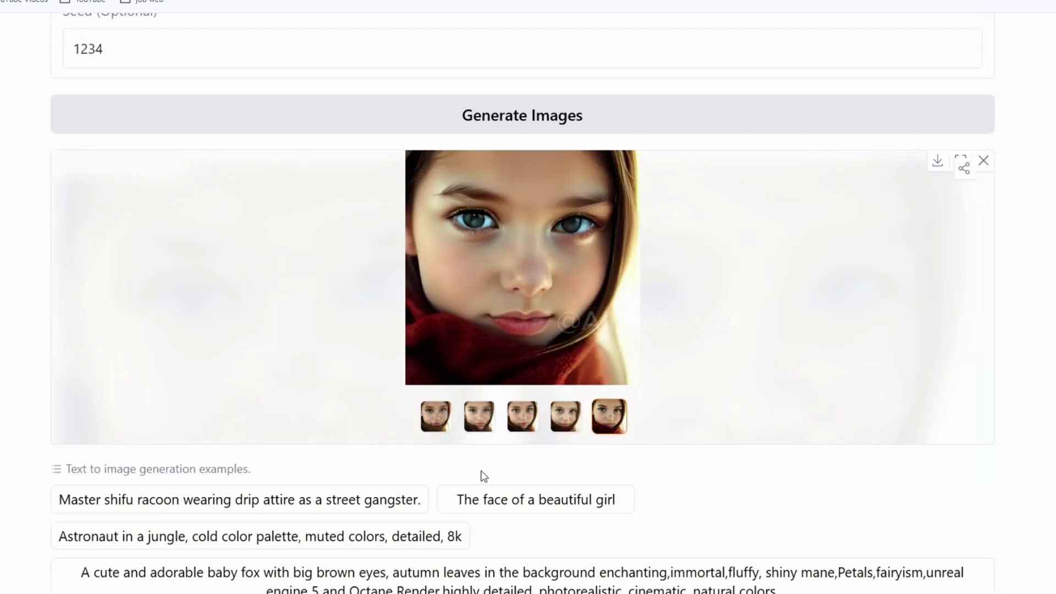
pyautogui.scroll(7, 728, 473)
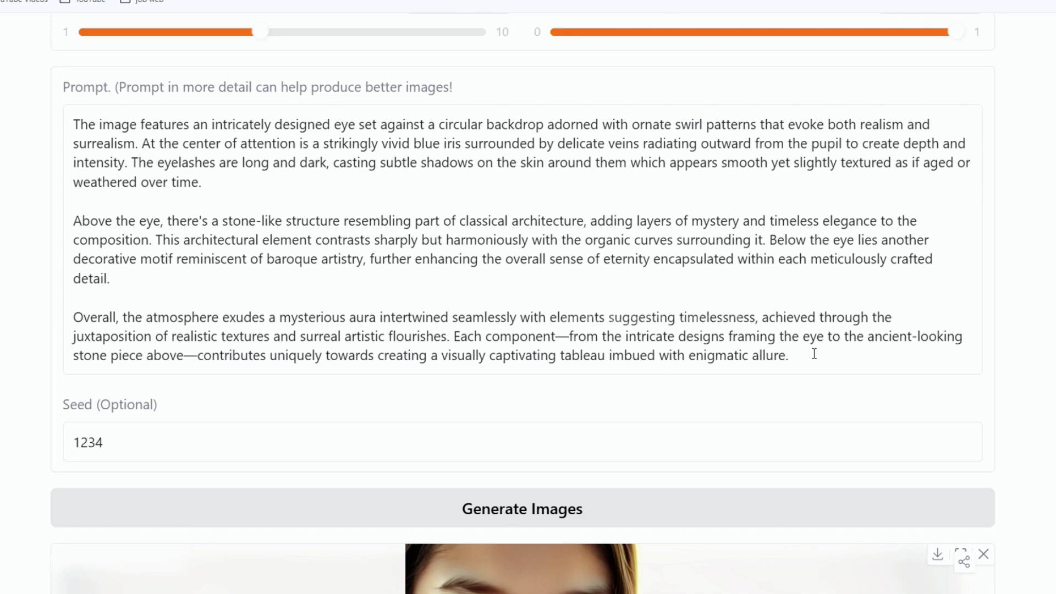
pyautogui.moveTo(778, 355); pyautogui.dragTo(73, 124)
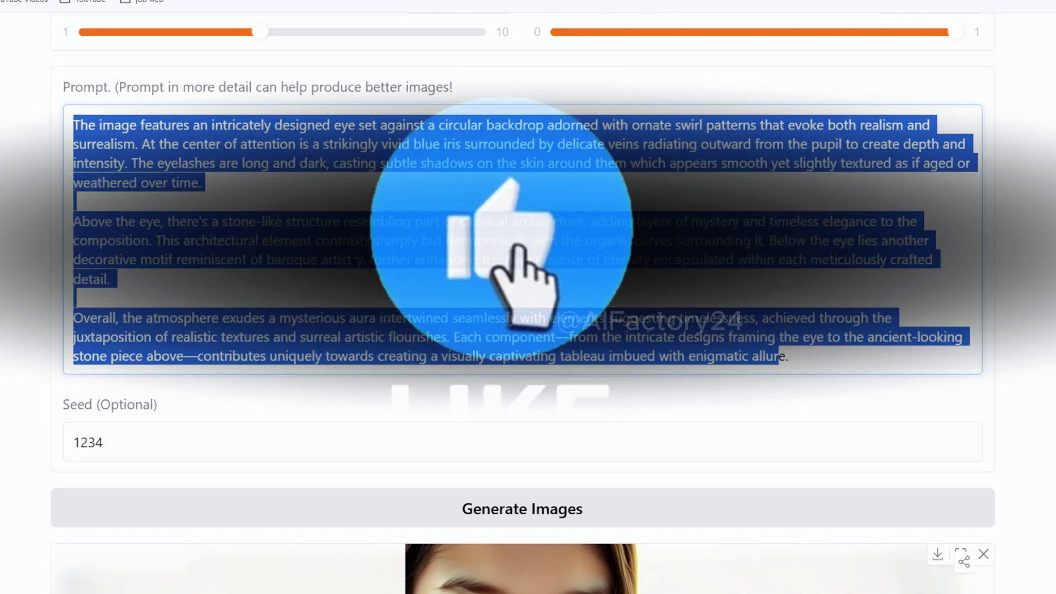
pyautogui.scroll(2, 523, 302)
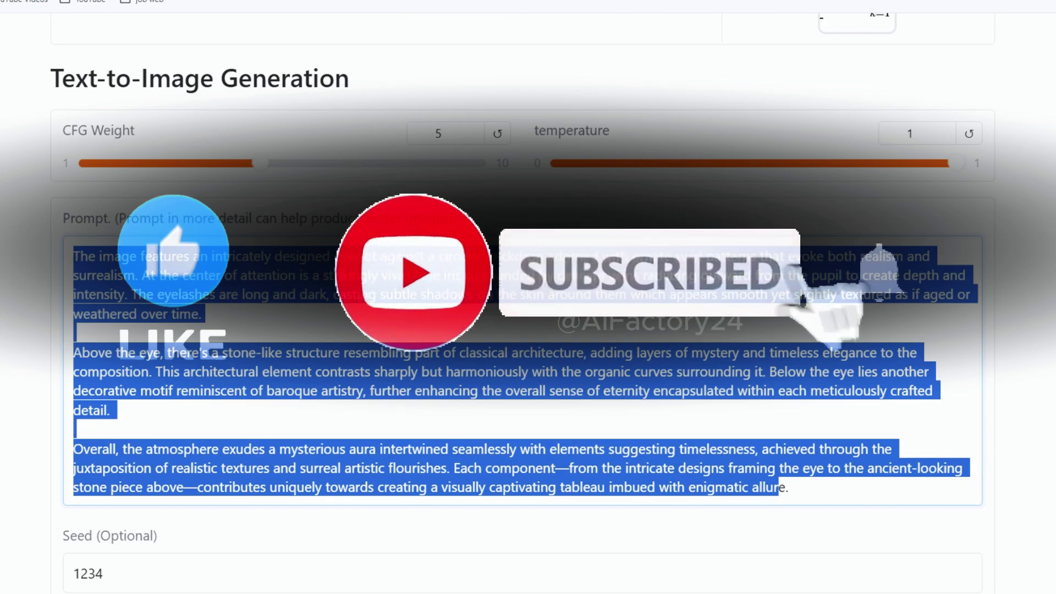
pyautogui.scroll(-5, 819, 282)
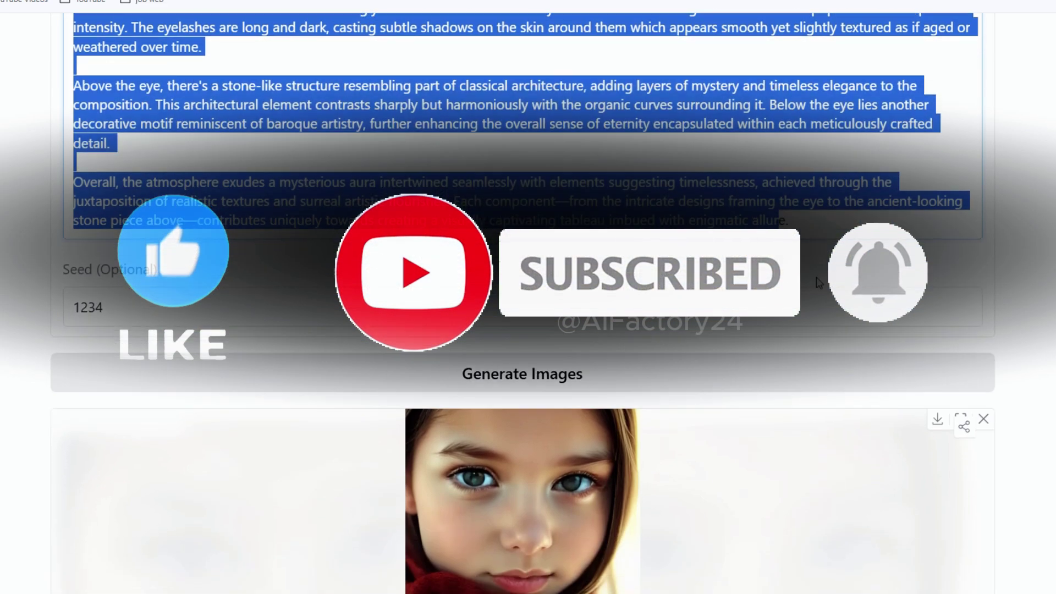